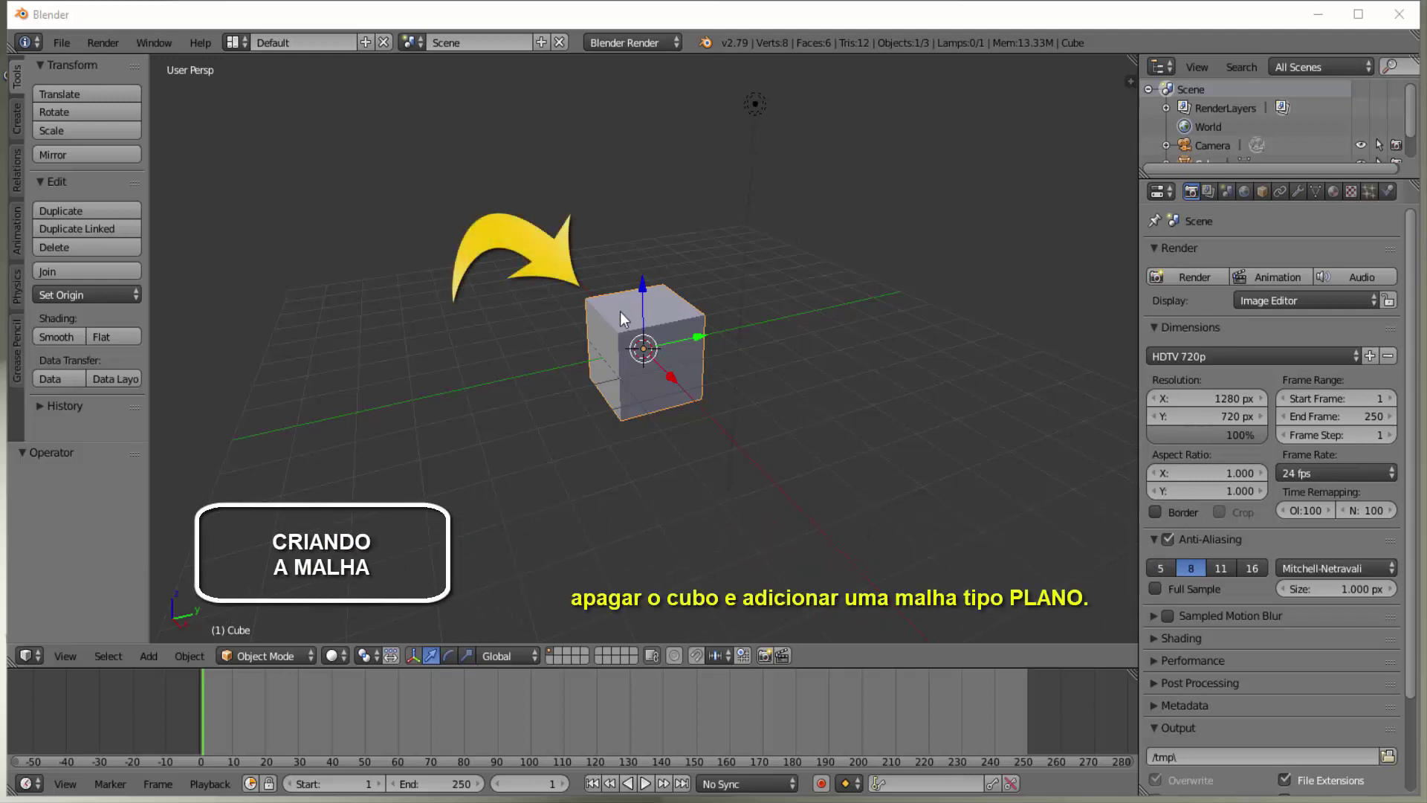
Delete the default cube and add a plane mesh at the scene's origin.
{"action": "key", "text": "x"}
{"action": "left_click", "coordinate": [507, 299]}
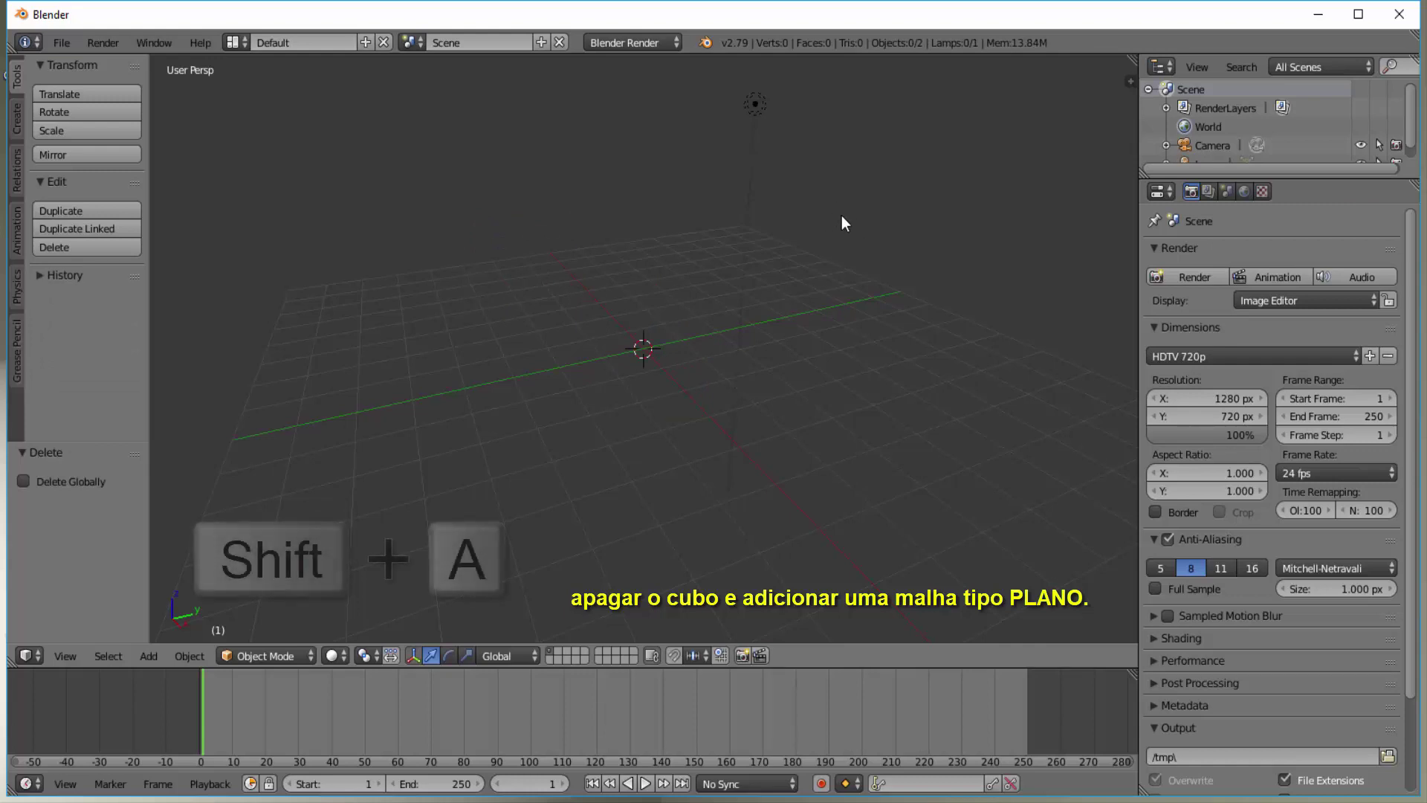
{"action": "key", "text": "shift+a"}
{"action": "mouse_move", "coordinate": [842, 215]}
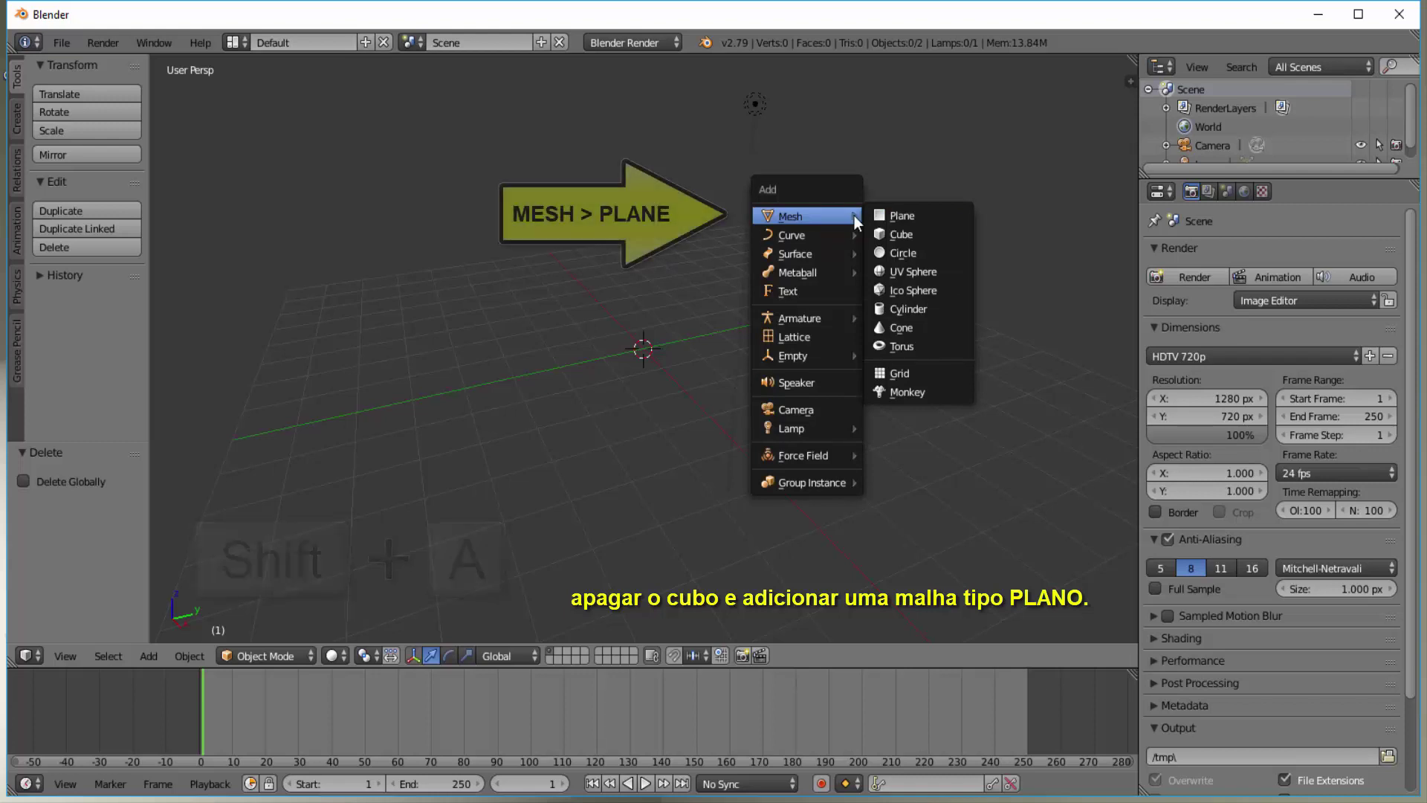
{"action": "left_click", "coordinate": [892, 216]}
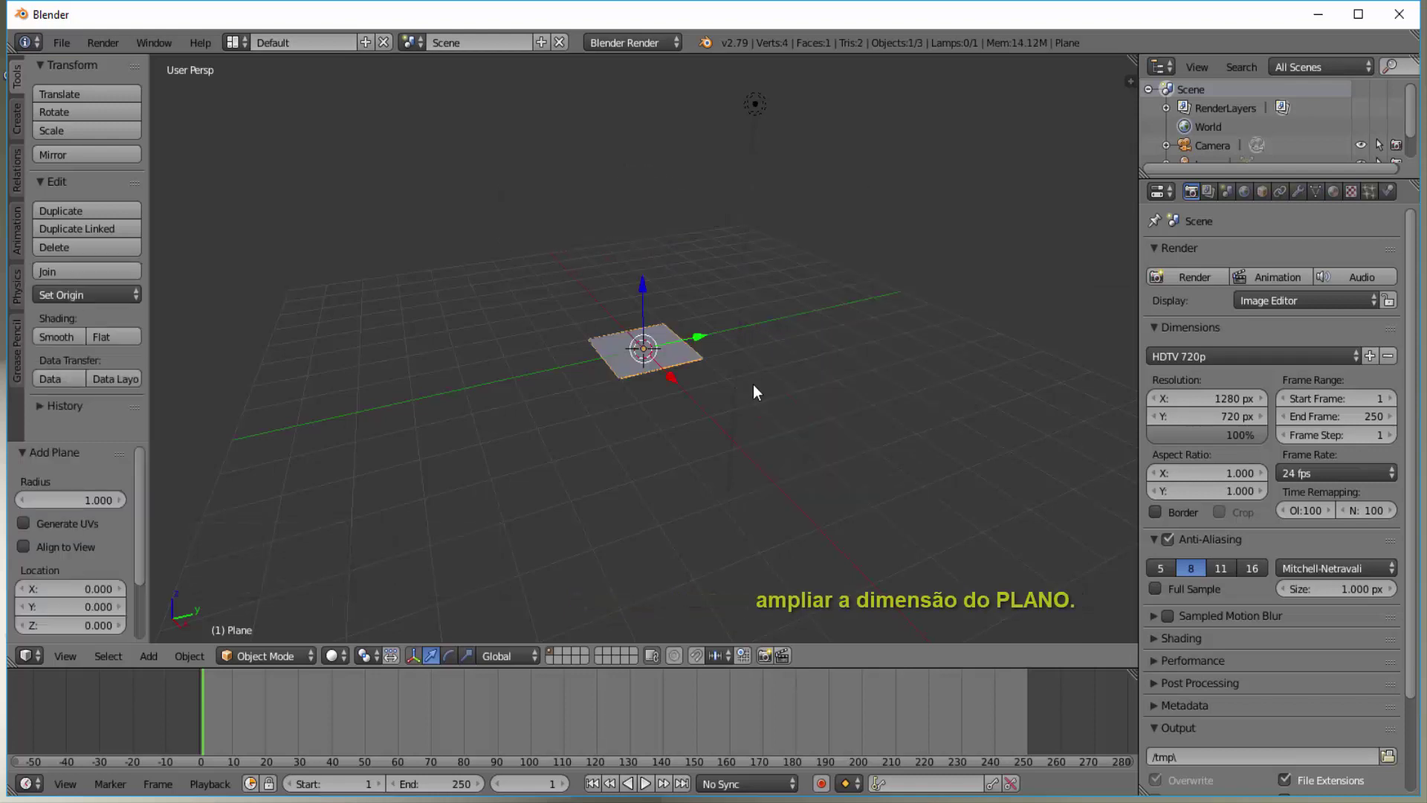
Scale the plane up by about 2.865 and rotate it 90° about the global Y axis.
{"action": "key", "text": "s"}
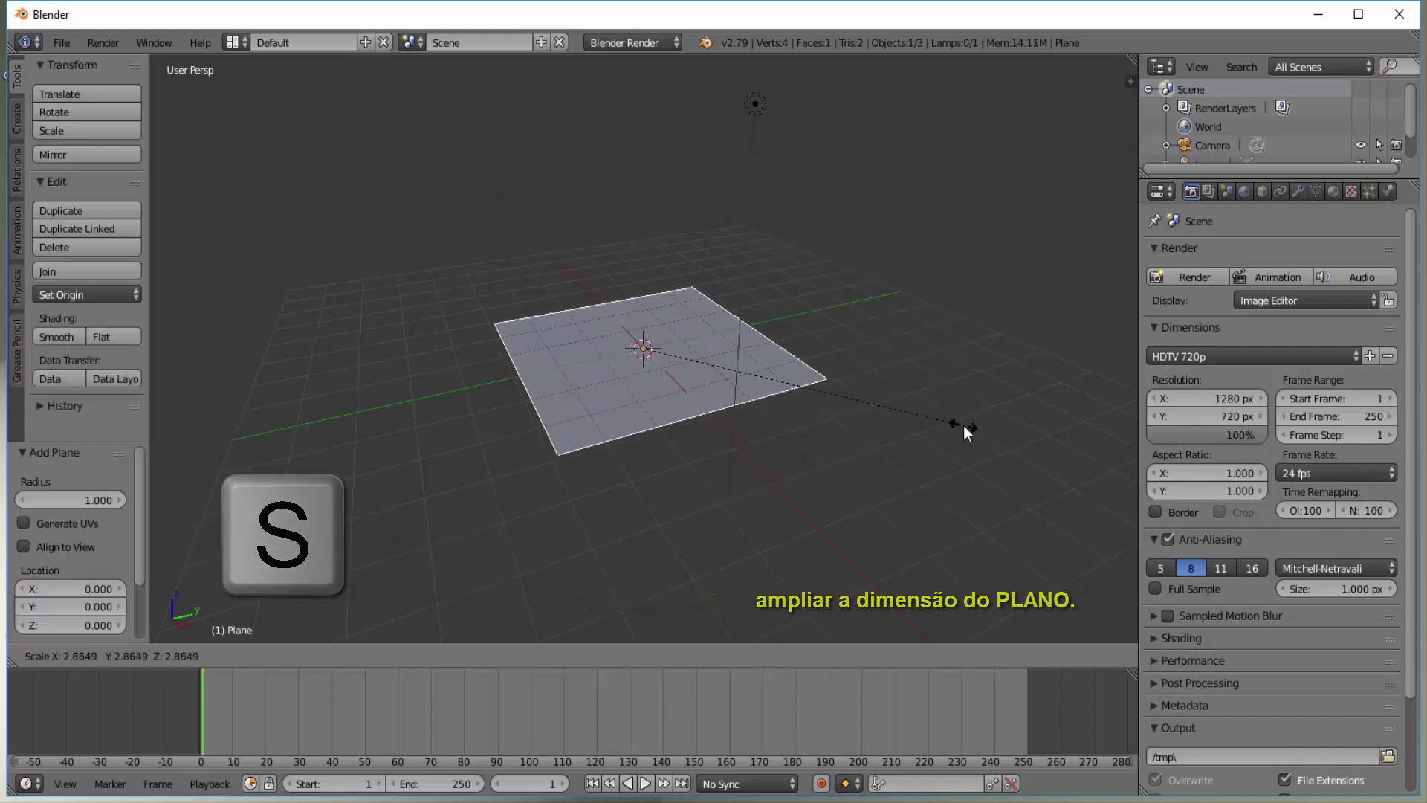
{"action": "left_click", "coordinate": [918, 340]}
{"action": "key", "text": "r"}
{"action": "key", "text": "y"}
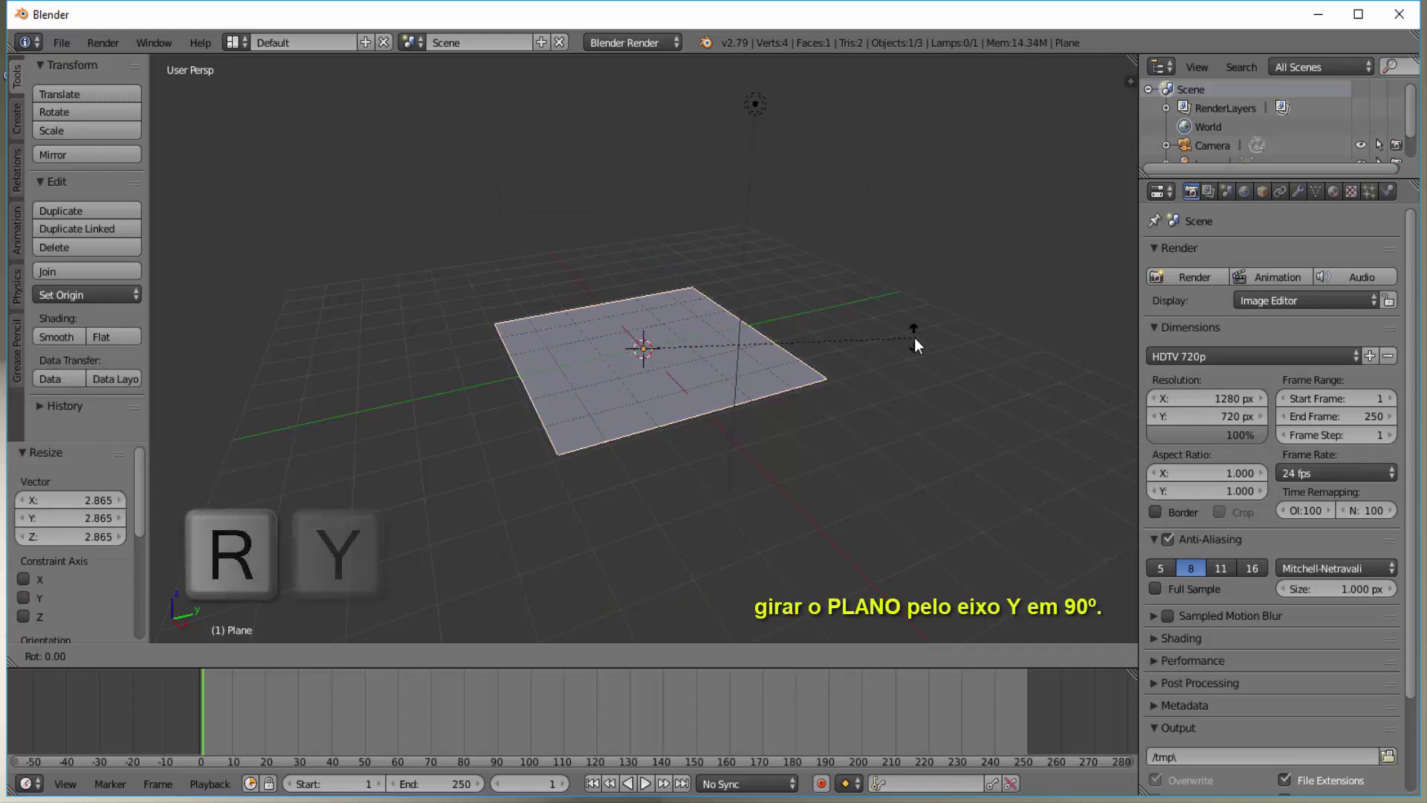
{"action": "key", "text": "9"}
{"action": "key", "text": "0"}
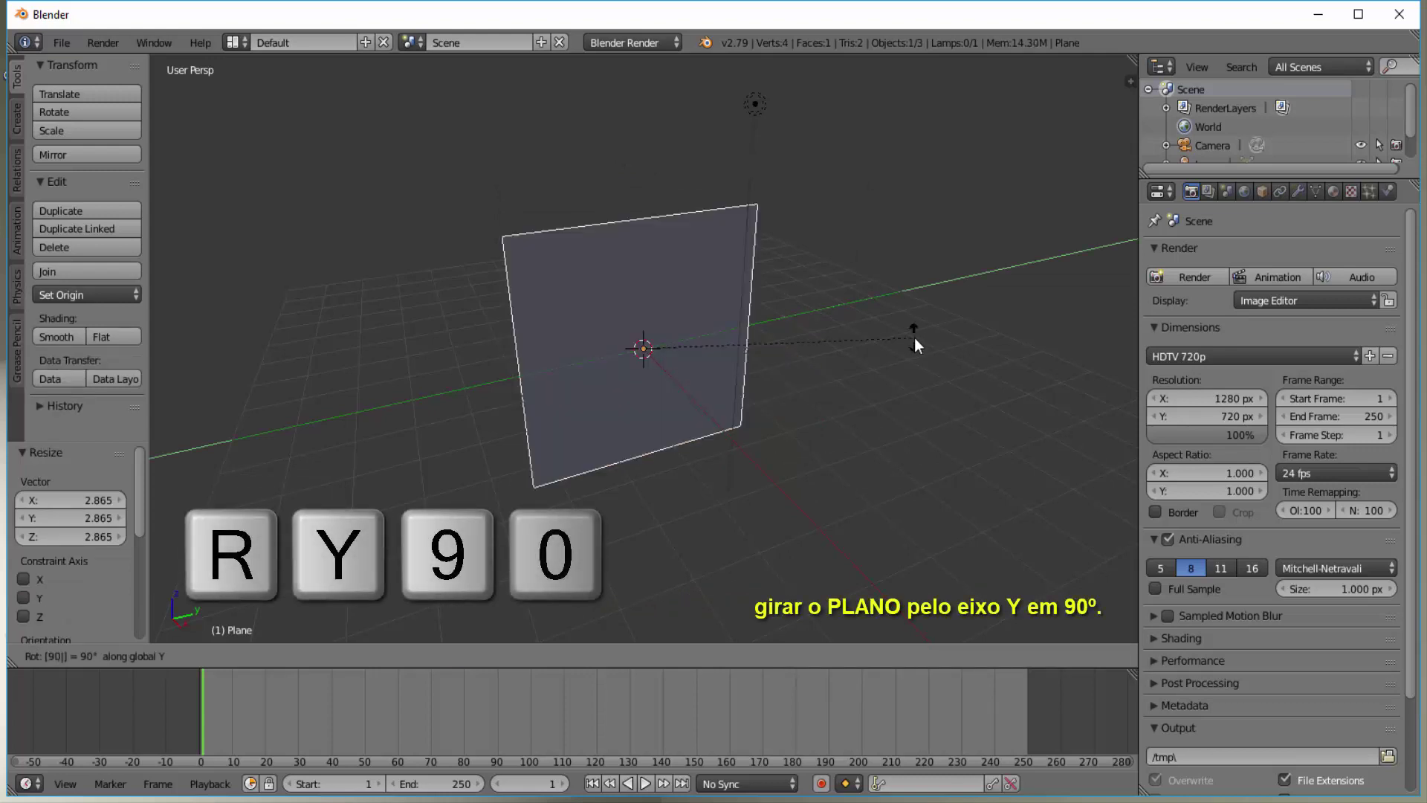
{"action": "key", "text": "Return"}
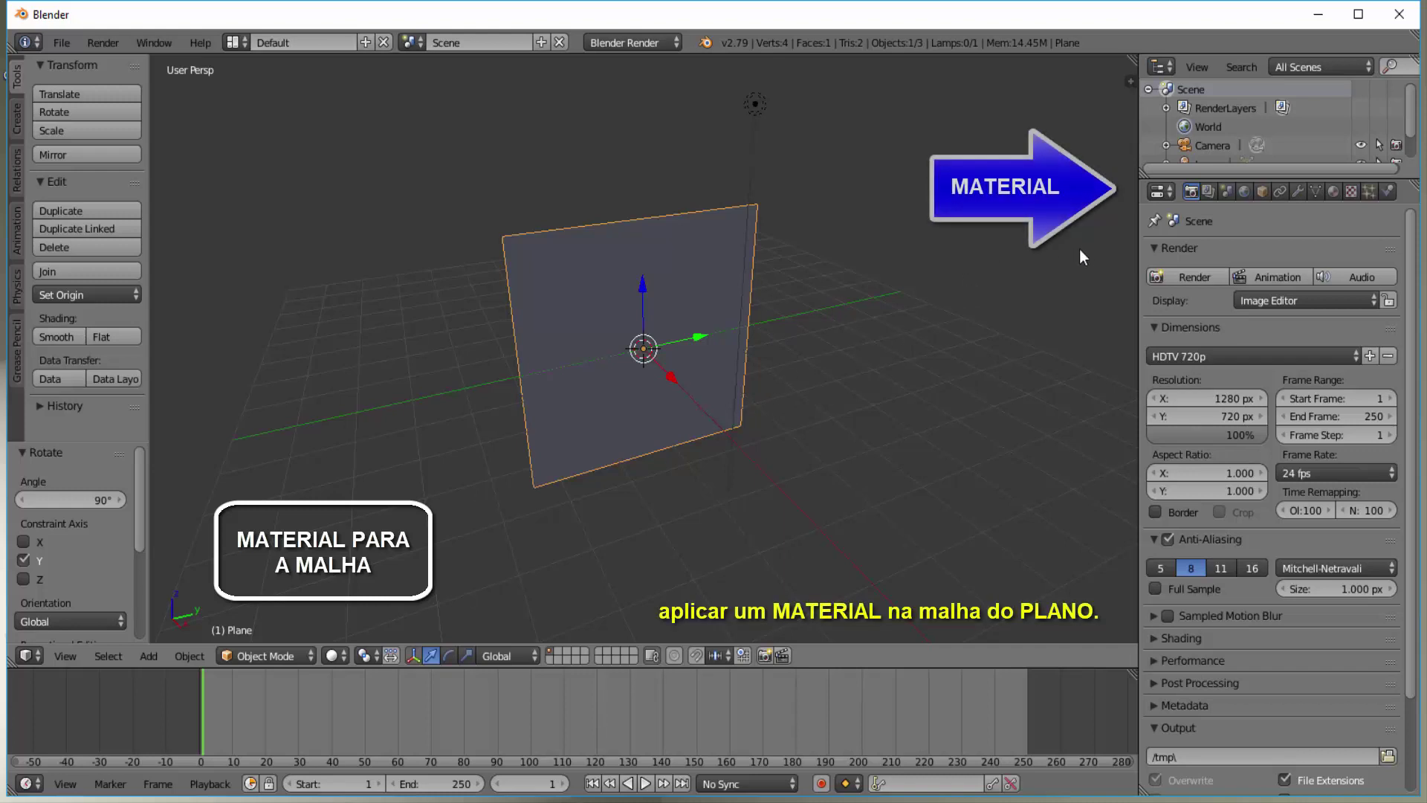
Create a new material for the plane with diffuse intensity 1.0 and specular intensity 0.0.
{"action": "left_click", "coordinate": [1335, 191]}
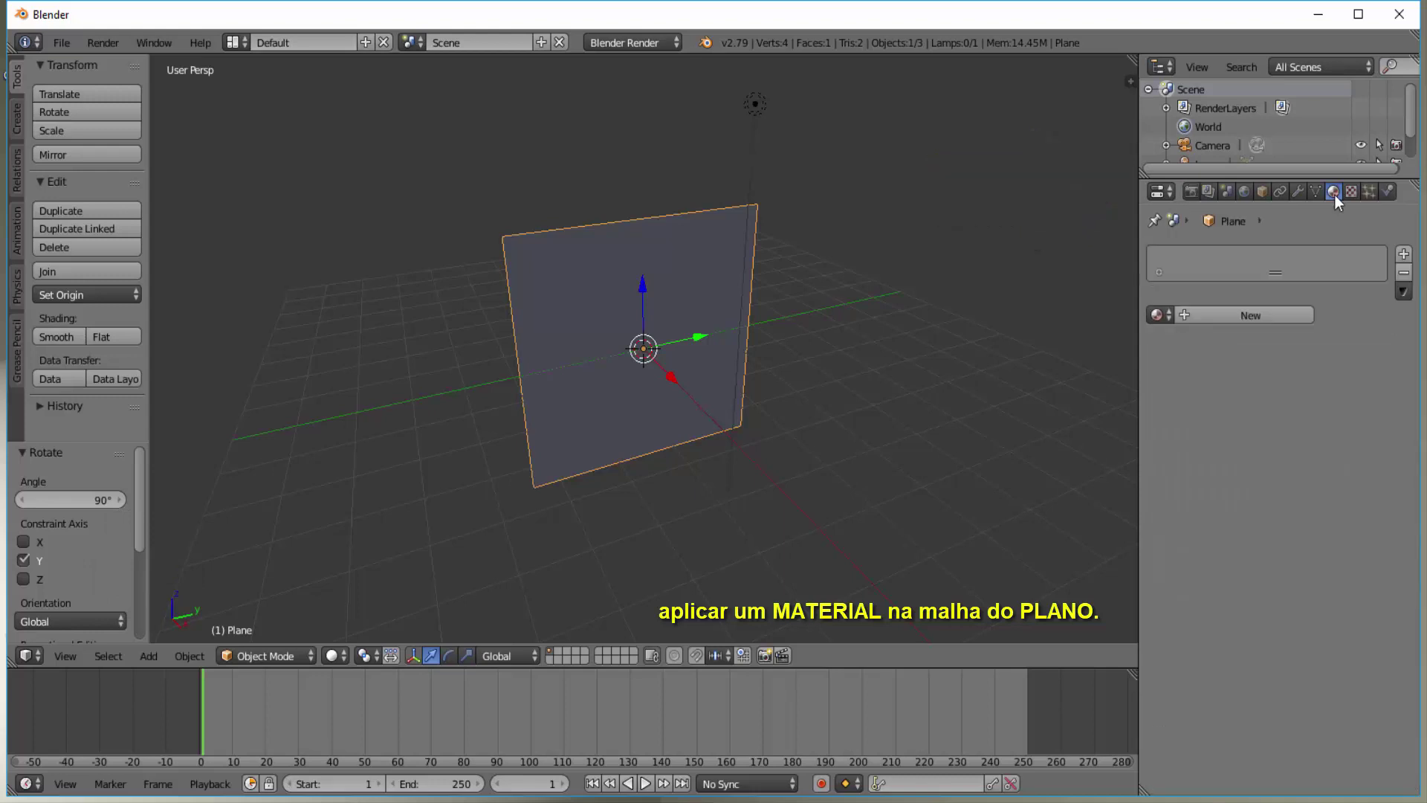
{"action": "left_click", "coordinate": [1244, 317]}
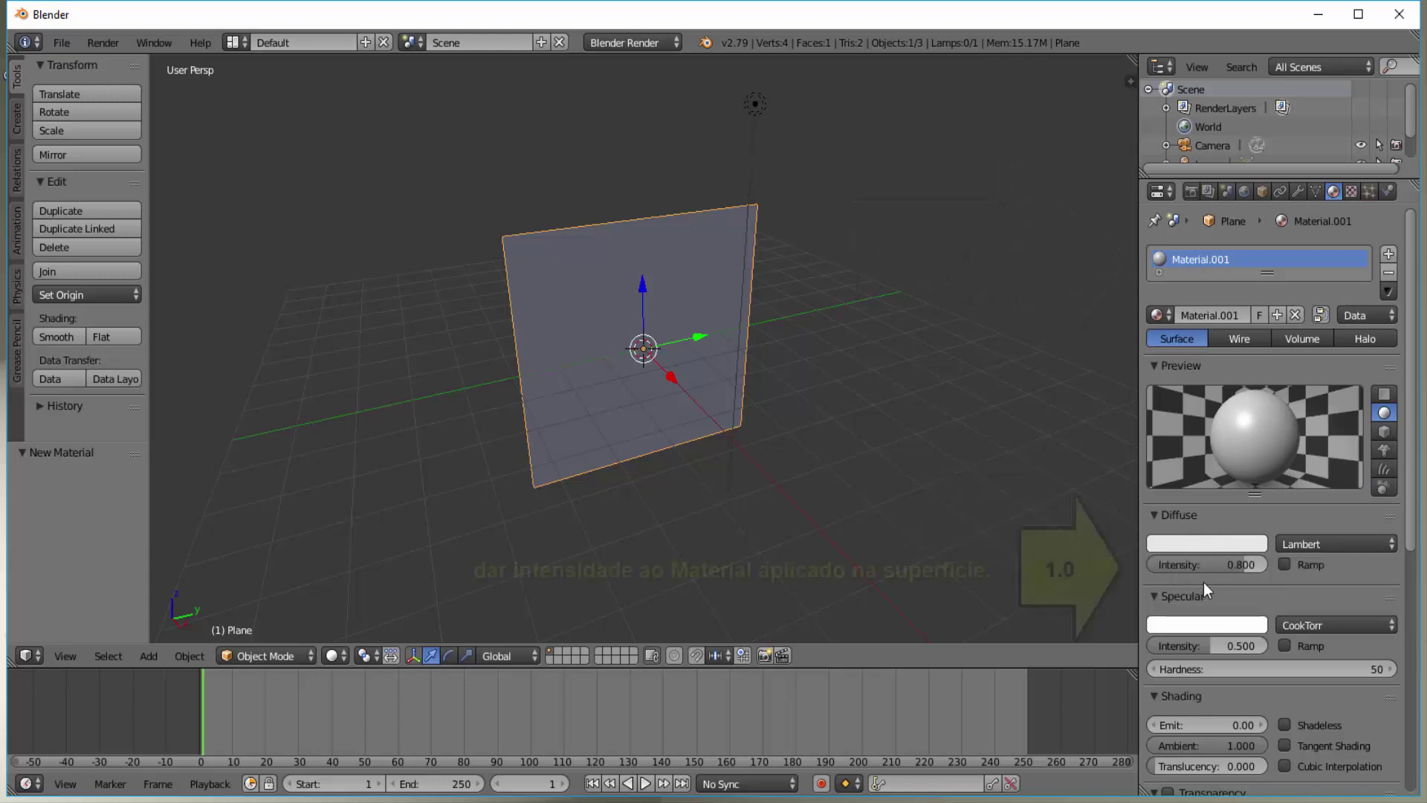
{"action": "left_click_drag", "start_coordinate": [1177, 568], "coordinate": [1263, 568]}
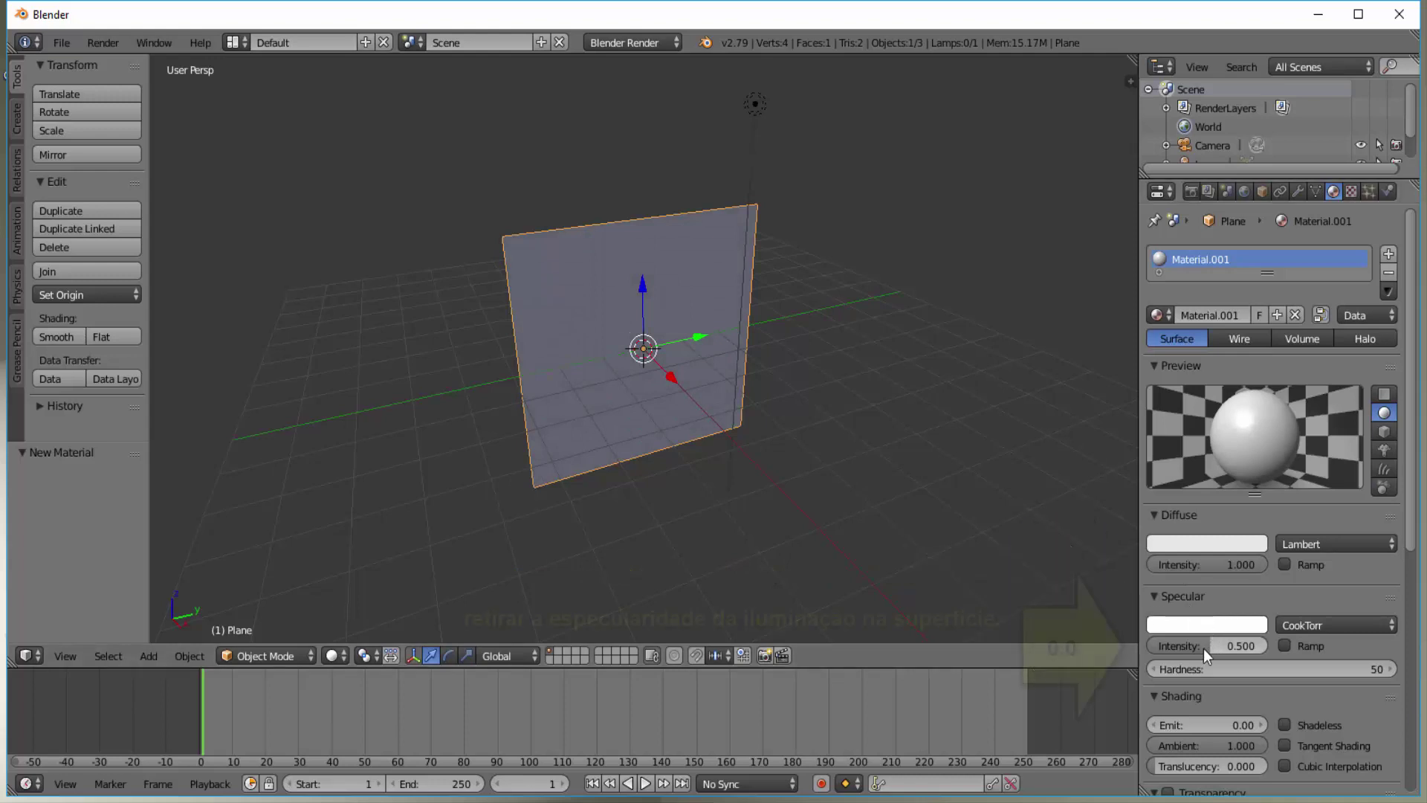
{"action": "left_click_drag", "start_coordinate": [1203, 647], "coordinate": [1154, 645]}
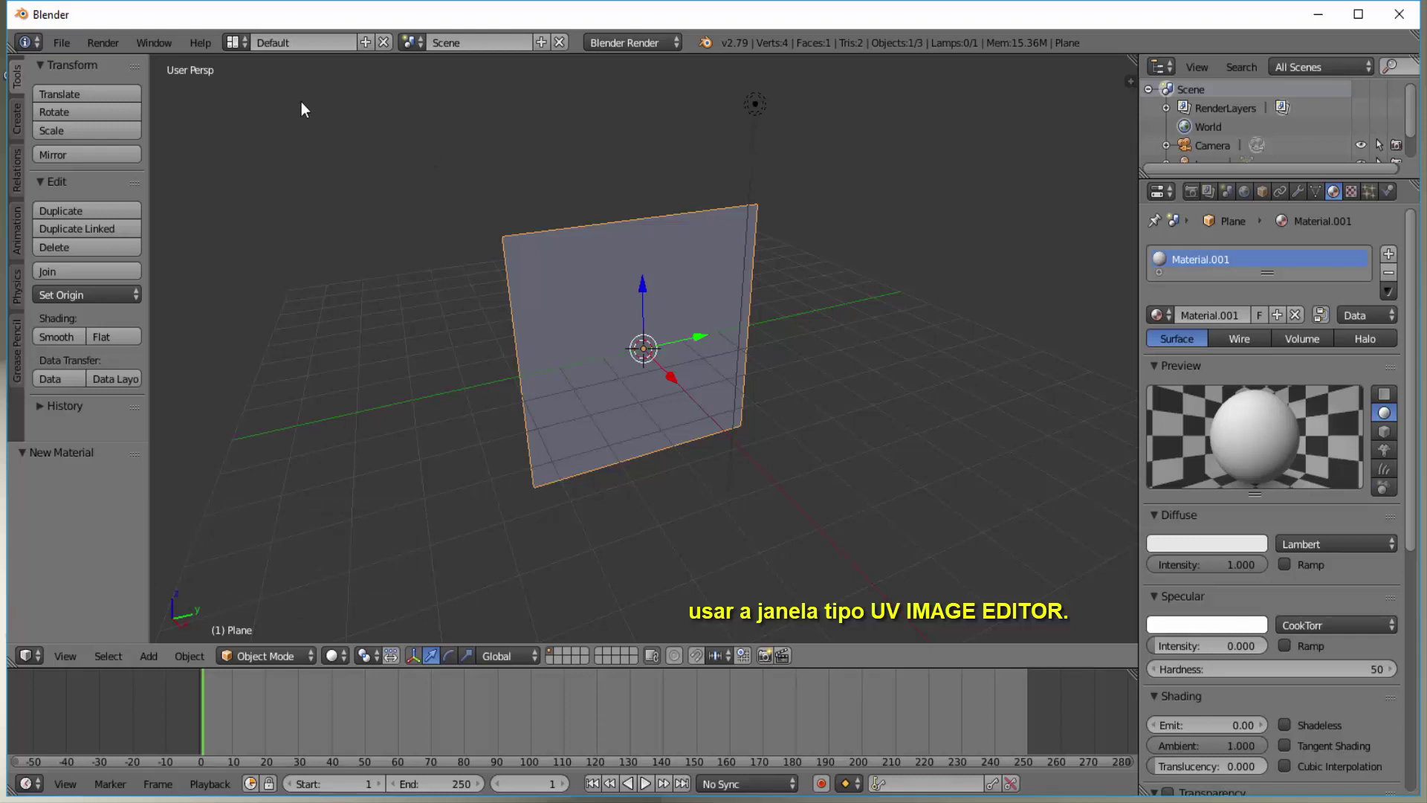
Split the 3D view into two side-by-side areas and turn the new one into a UV/Image Editor.
{"action": "left_click", "coordinate": [244, 42]}
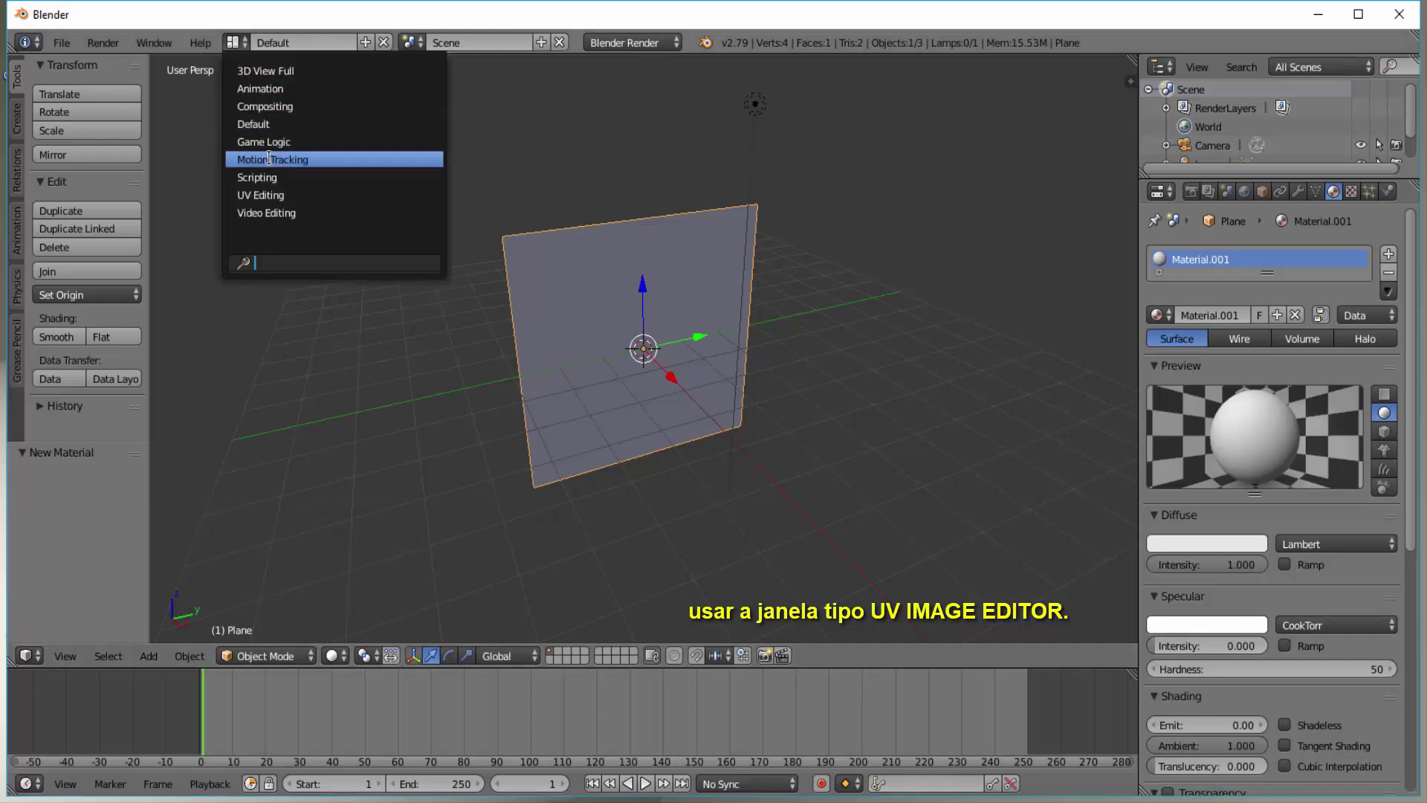
{"action": "left_click", "coordinate": [1057, 117]}
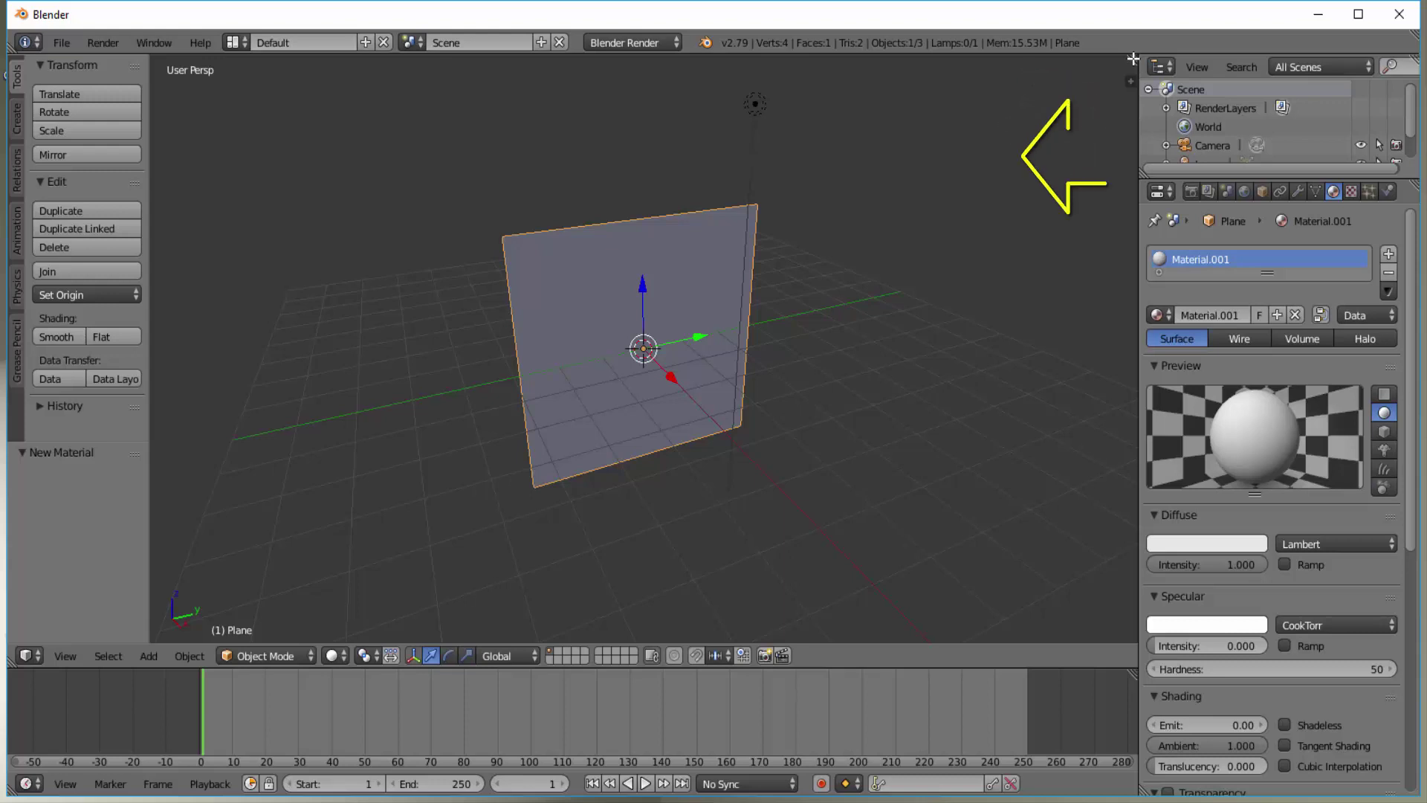
{"action": "mouse_move", "coordinate": [1132, 59]}
{"action": "left_mouse_down"}
{"action": "mouse_move", "coordinate": [876, 64]}
{"action": "mouse_move", "coordinate": [619, 122]}
{"action": "left_mouse_up"}
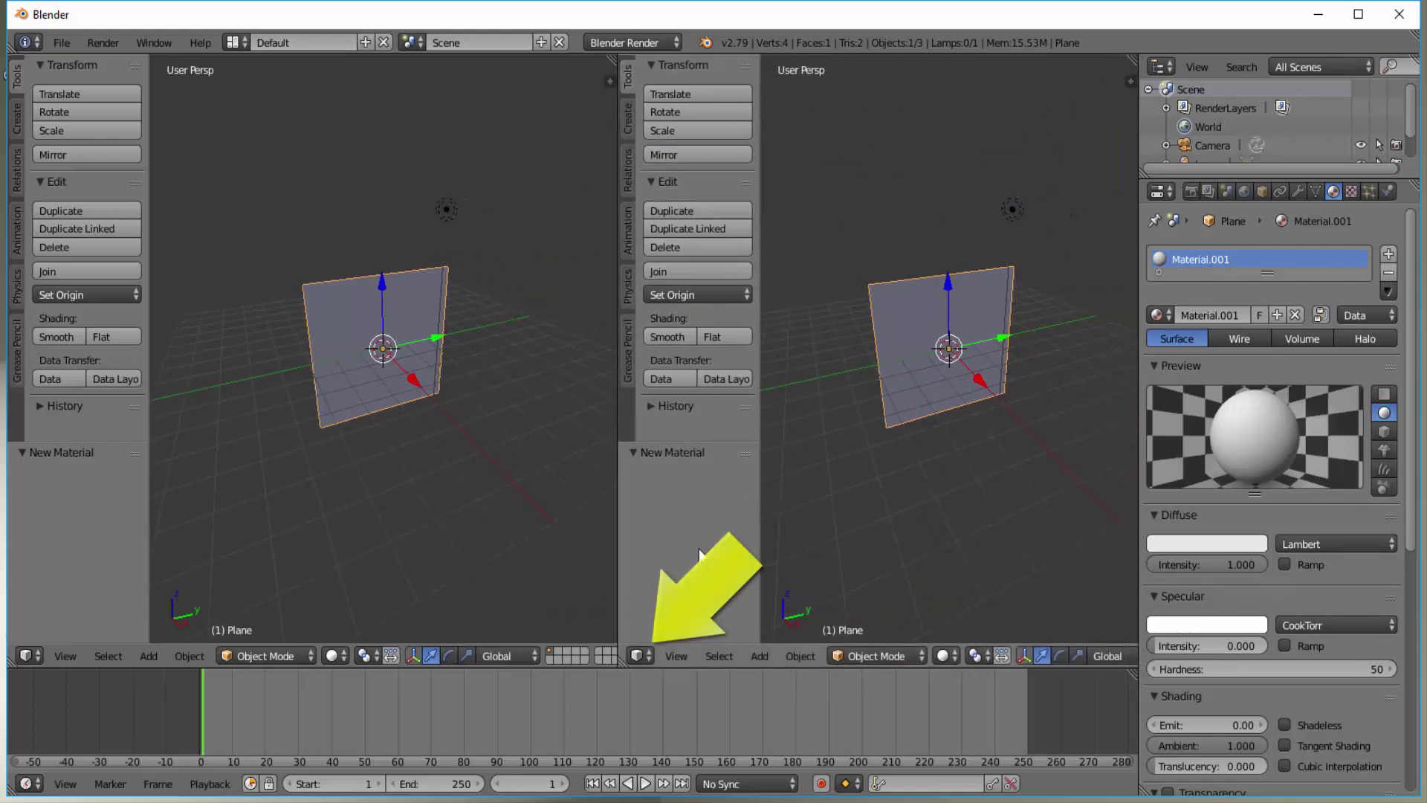
{"action": "left_click", "coordinate": [649, 653]}
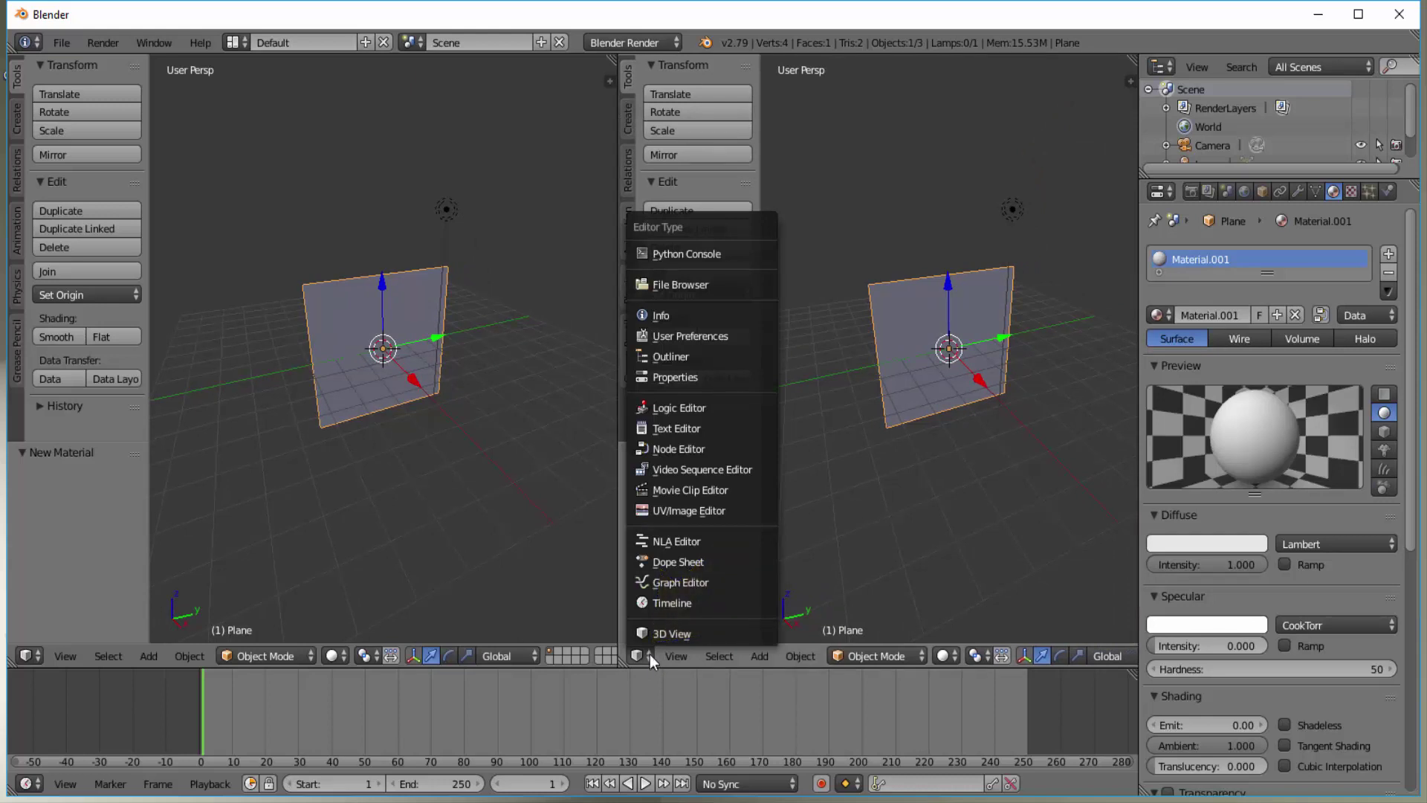
{"action": "left_click", "coordinate": [697, 512]}
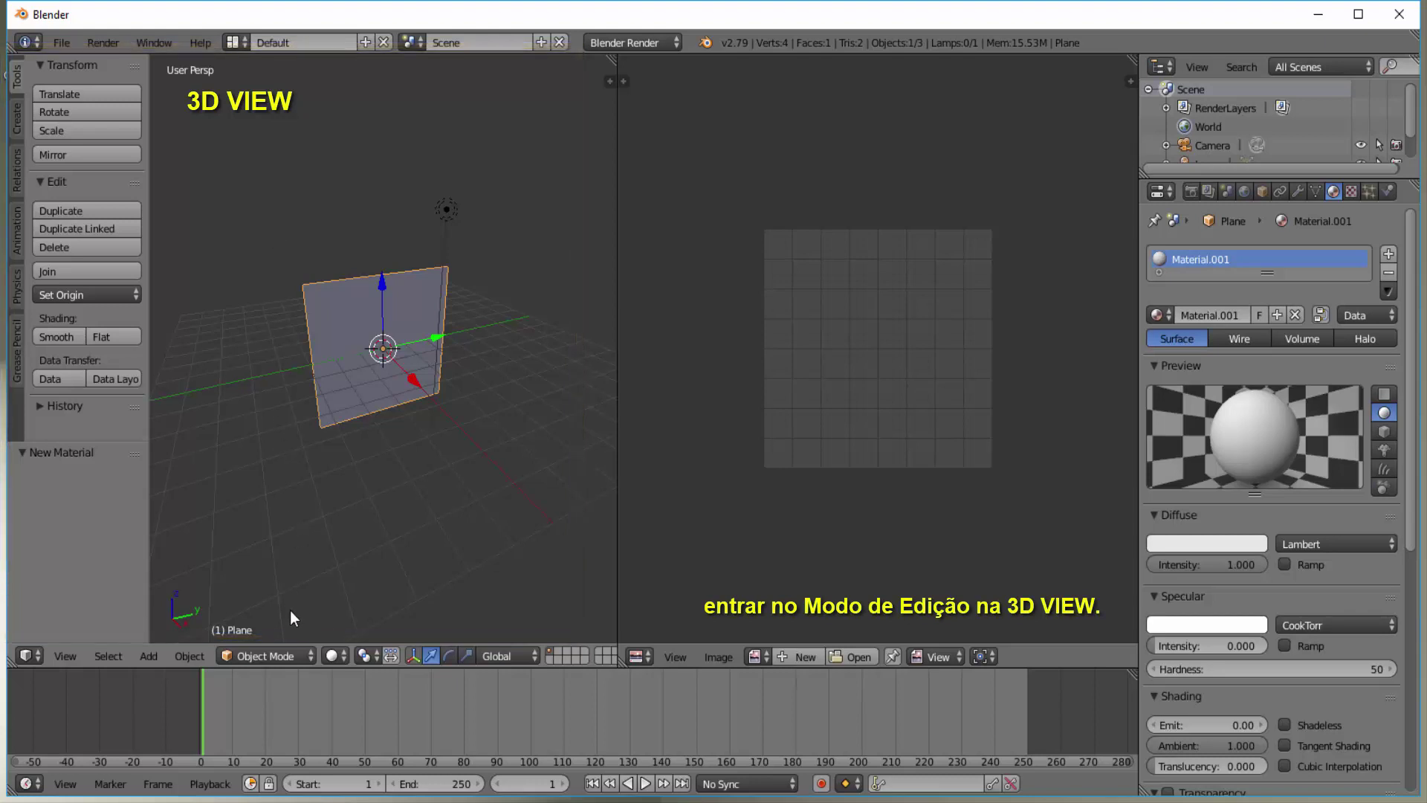
Put the plane in Edit Mode and unwrap its mesh with Unwrap.
{"action": "left_click", "coordinate": [252, 654]}
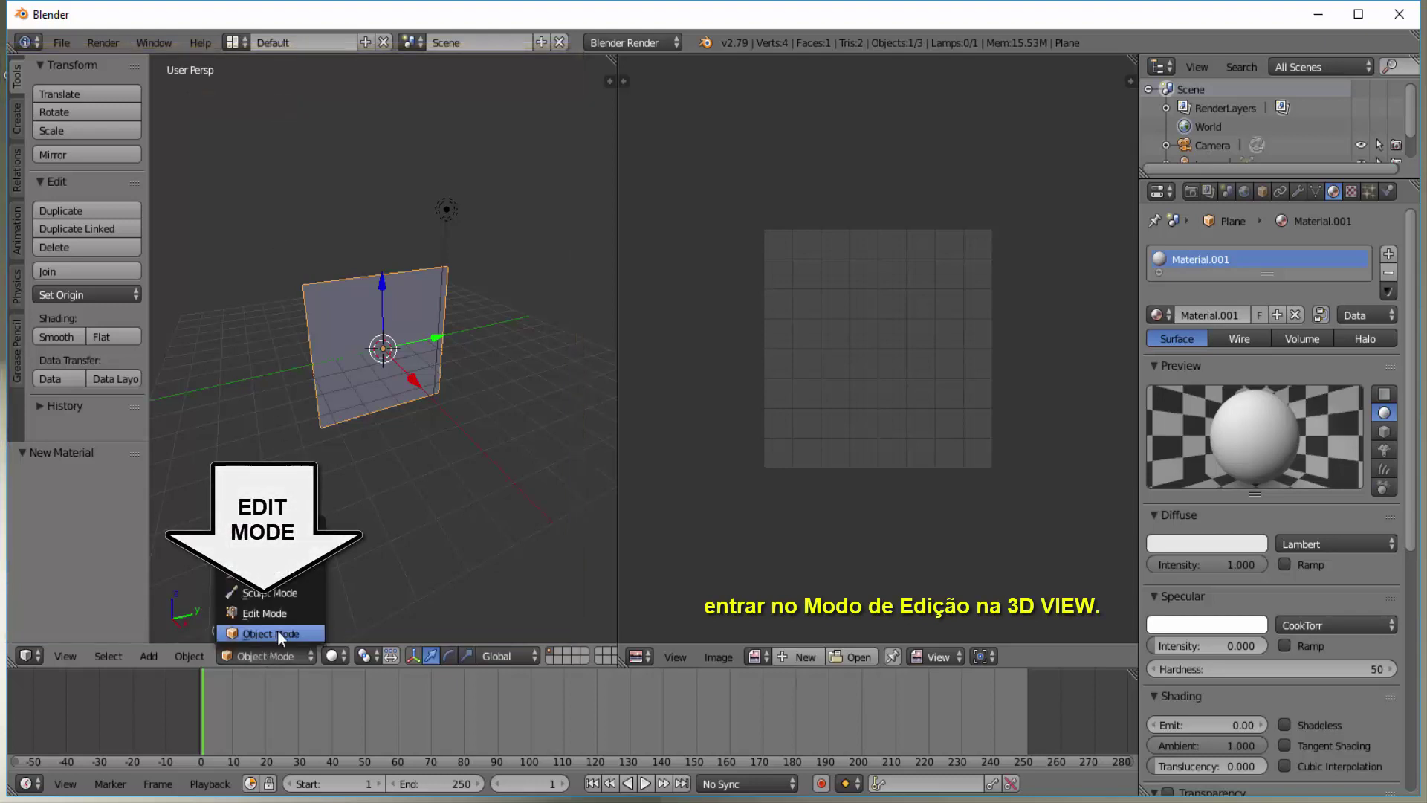
{"action": "left_click", "coordinate": [291, 616]}
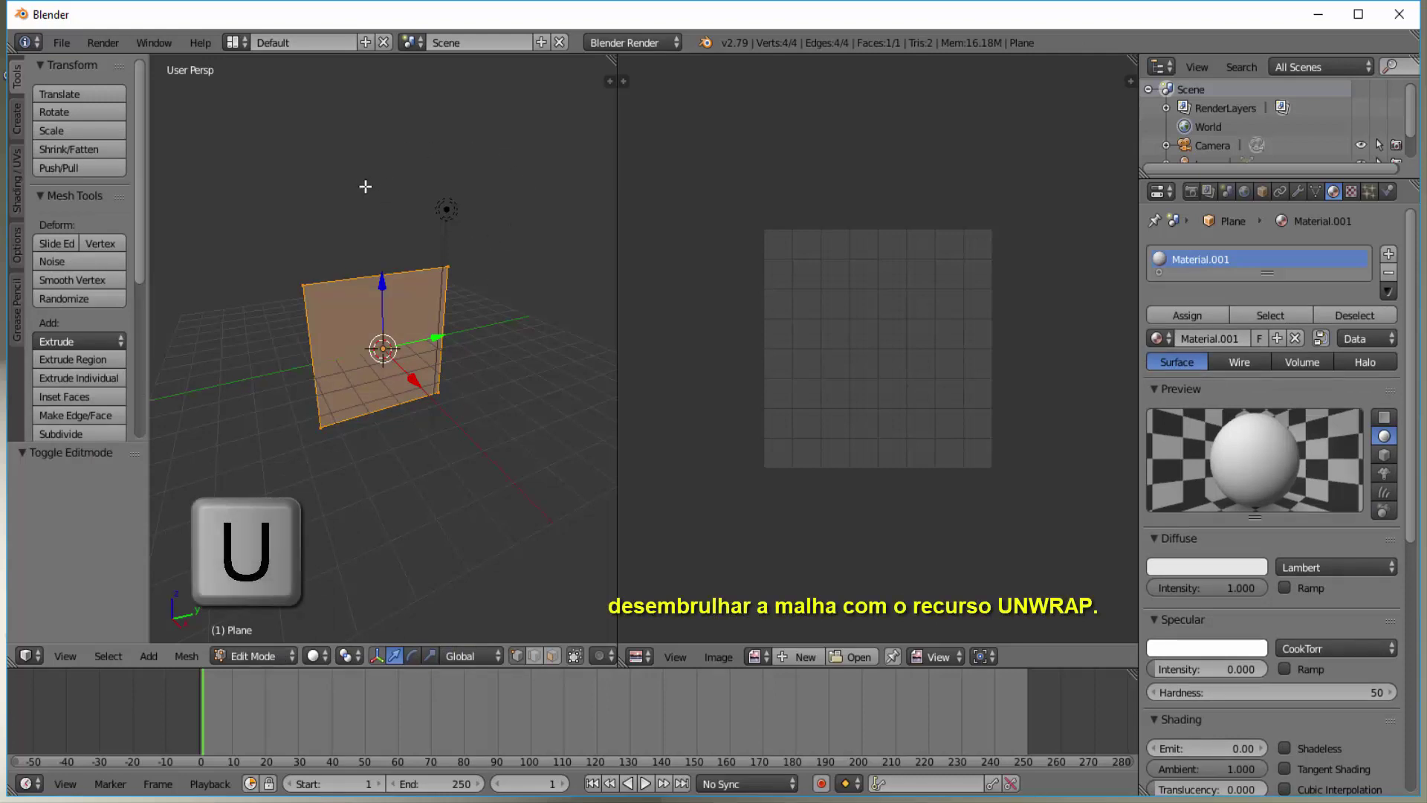
{"action": "key", "text": "u"}
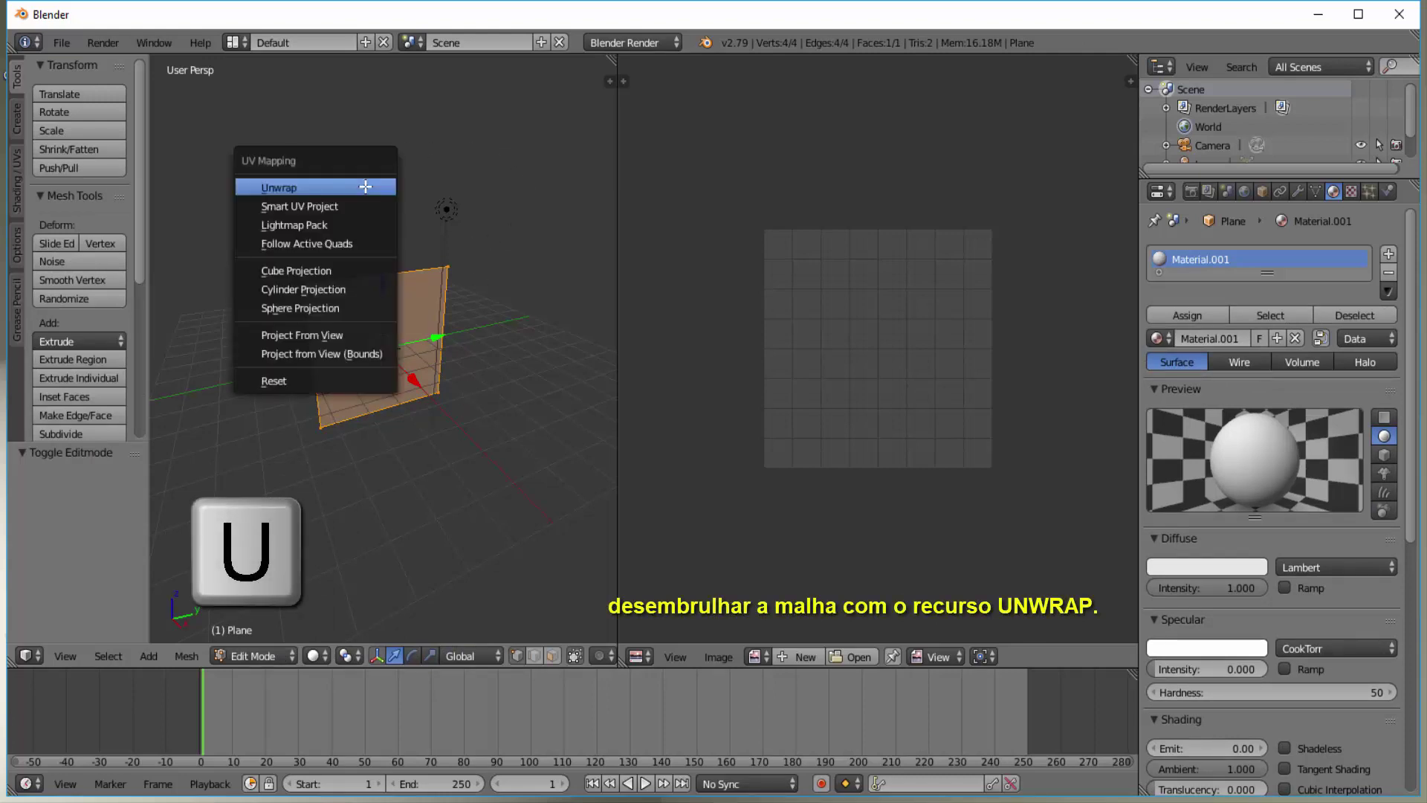
{"action": "left_click", "coordinate": [307, 186]}
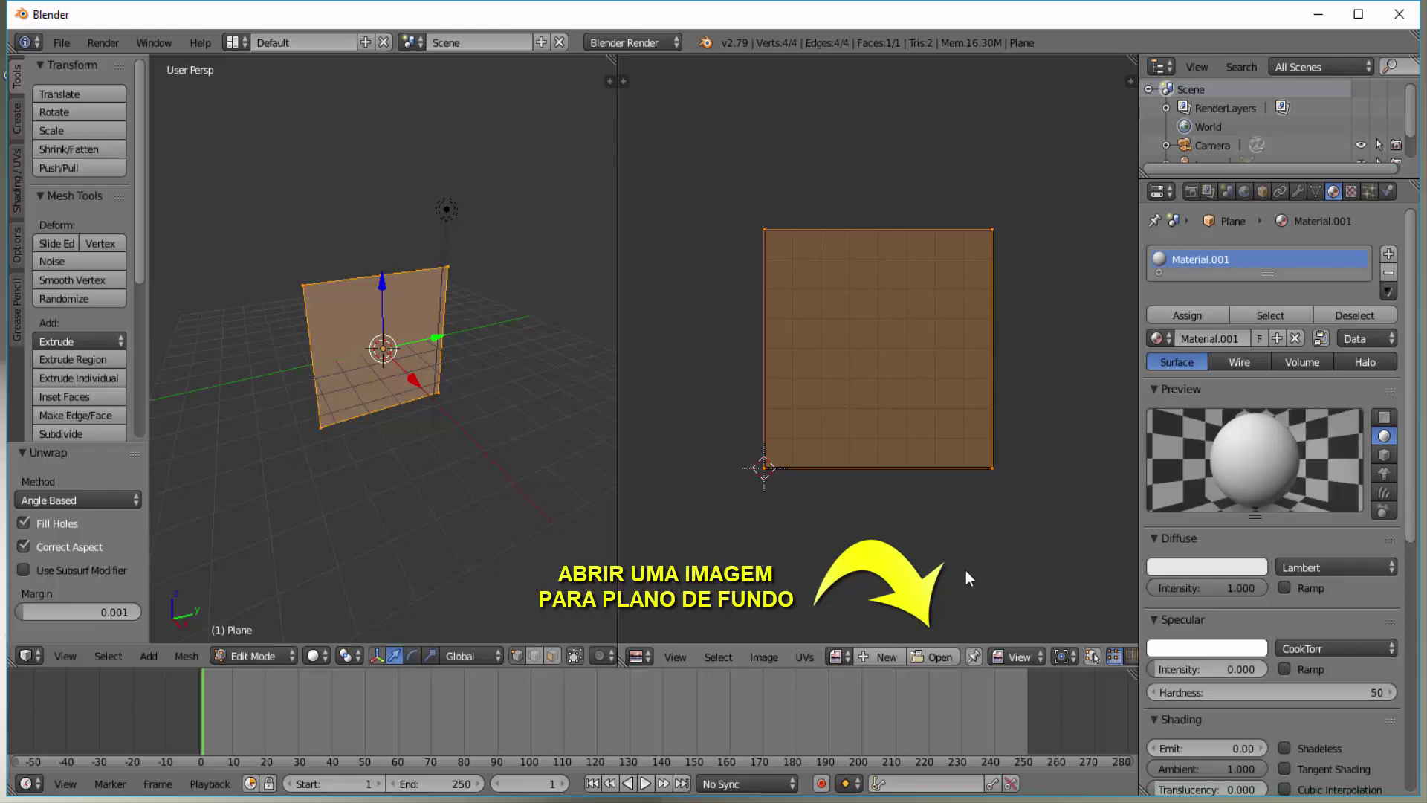
Open the image GRAMA 1.jpg from the Exercício folder as the background of the plane's UV layout, browsing with thumbnails.
{"action": "left_click", "coordinate": [939, 655]}
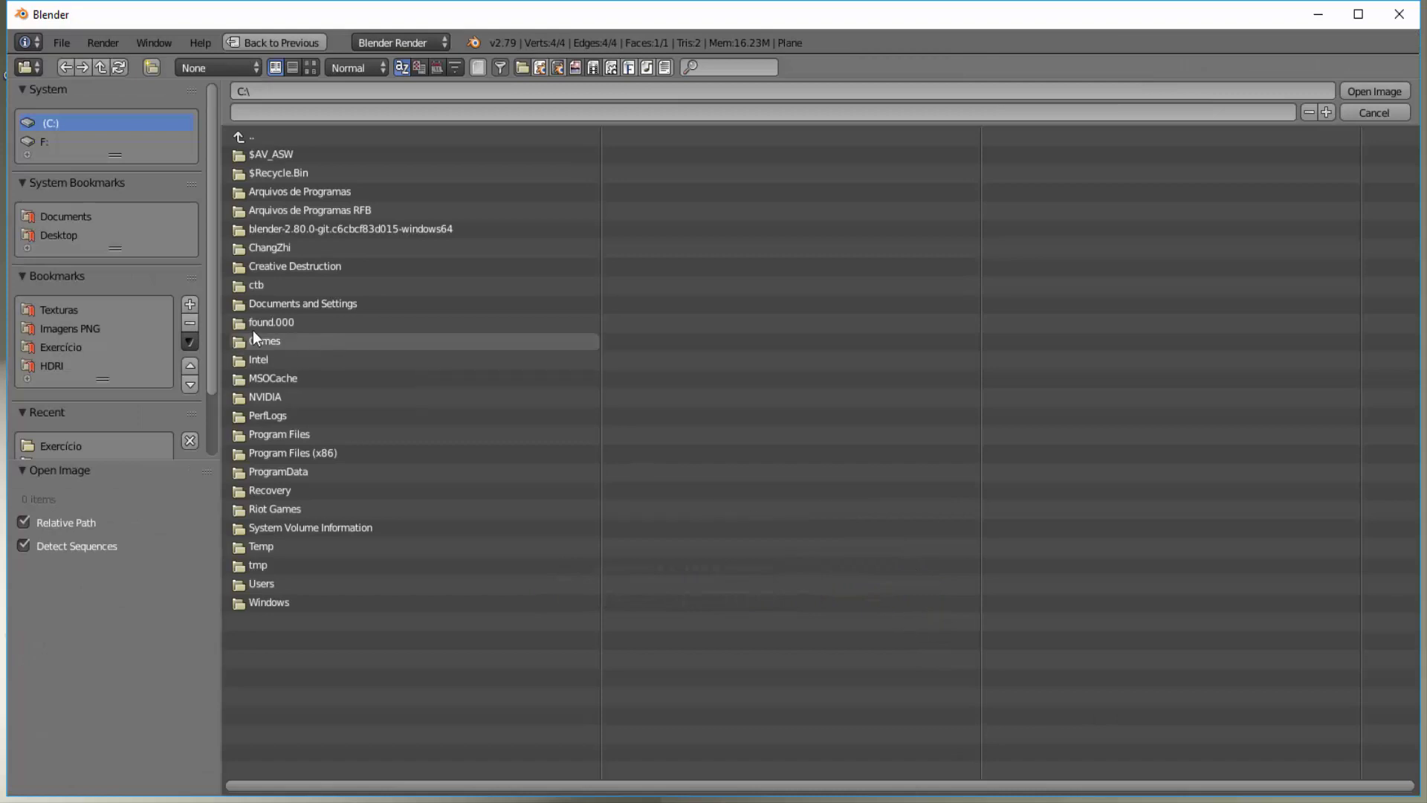
{"action": "left_click", "coordinate": [69, 344]}
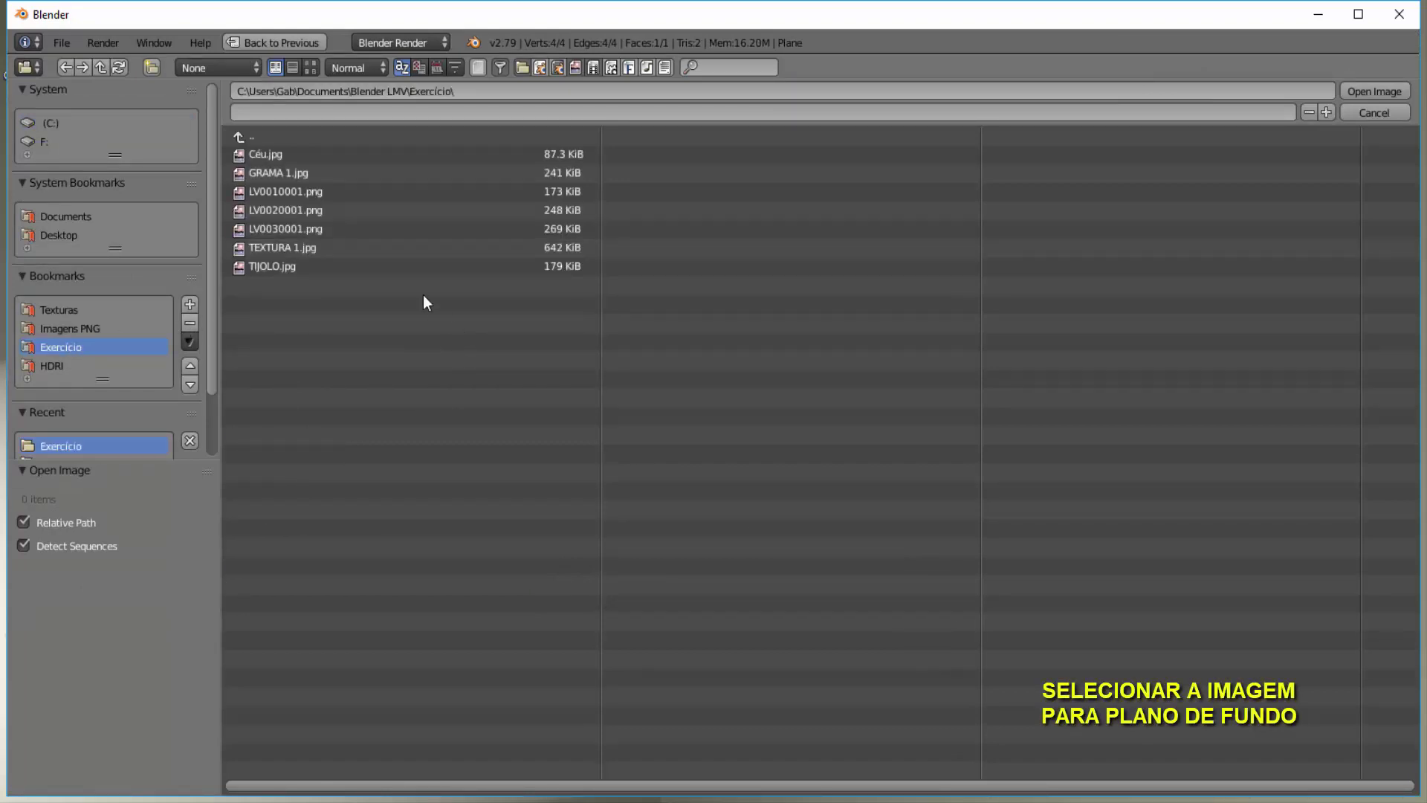
{"action": "left_click", "coordinate": [310, 69]}
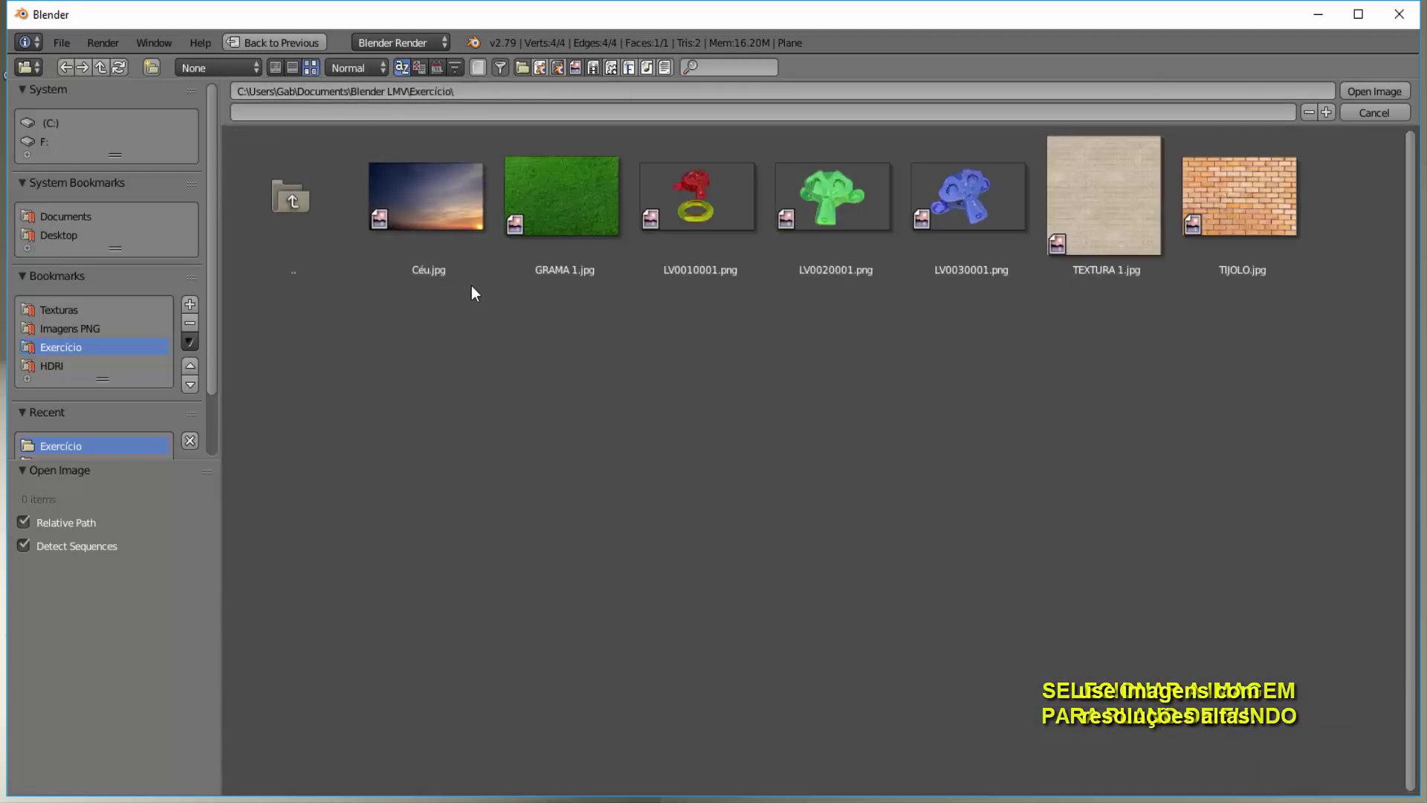
{"action": "left_click", "coordinate": [557, 200]}
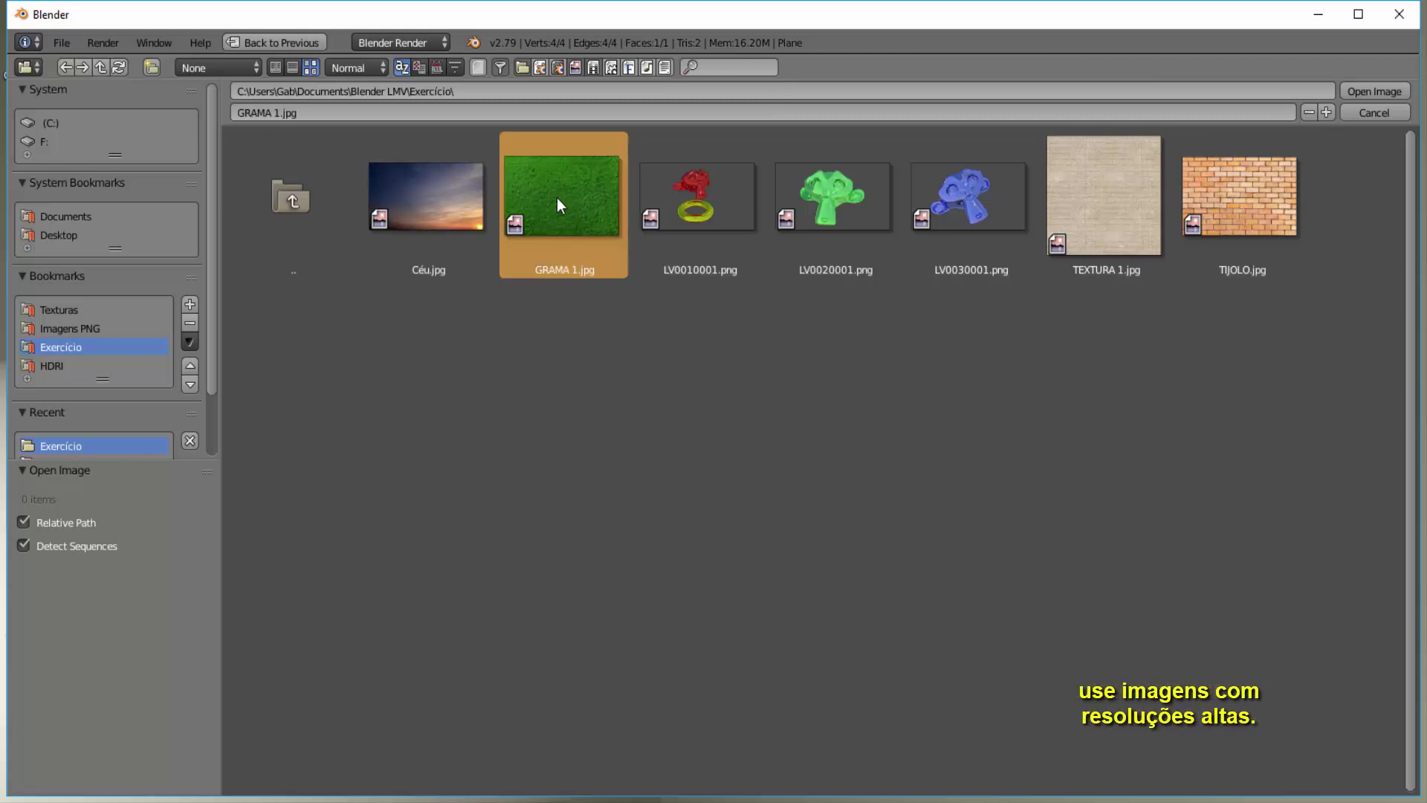
{"action": "left_click", "coordinate": [1363, 85]}
{"action": "scroll", "coordinate": [972, 292], "scroll_direction": "down", "scroll_amount": 6}
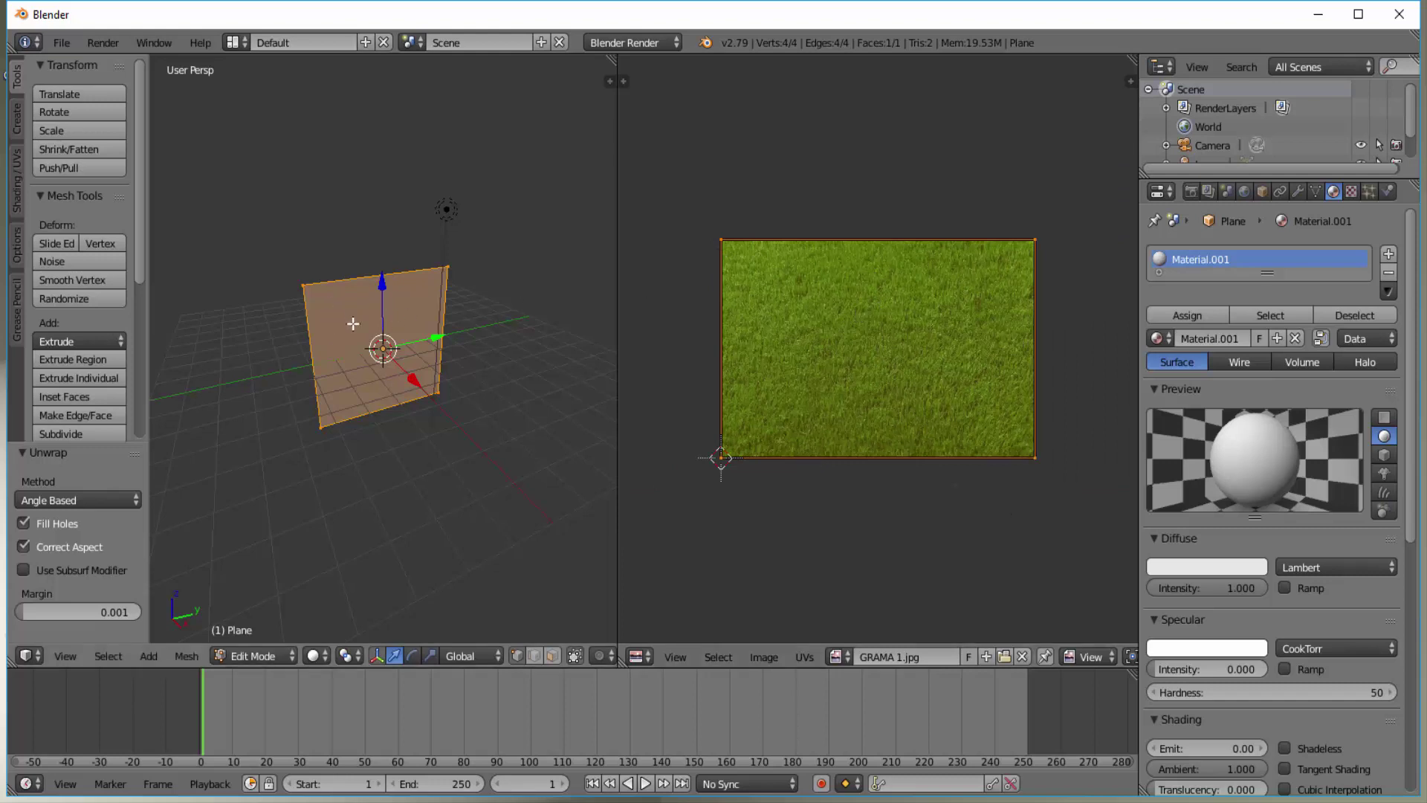
Set the 3D view's viewport shading to Texture and inspect the grass image on the plane.
{"action": "left_click", "coordinate": [328, 654]}
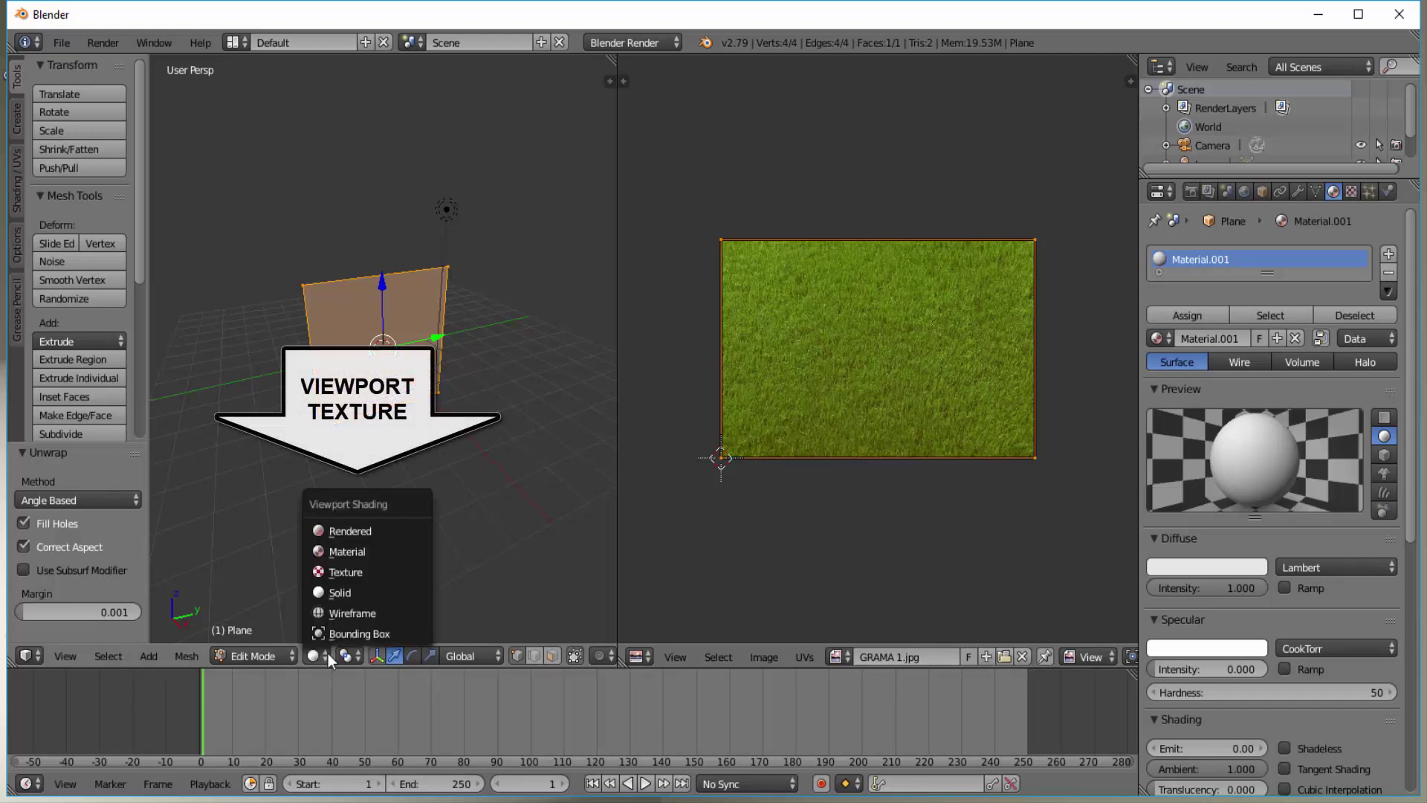
{"action": "left_click", "coordinate": [376, 574]}
{"action": "scroll", "coordinate": [411, 412], "scroll_direction": "up", "scroll_amount": 5}
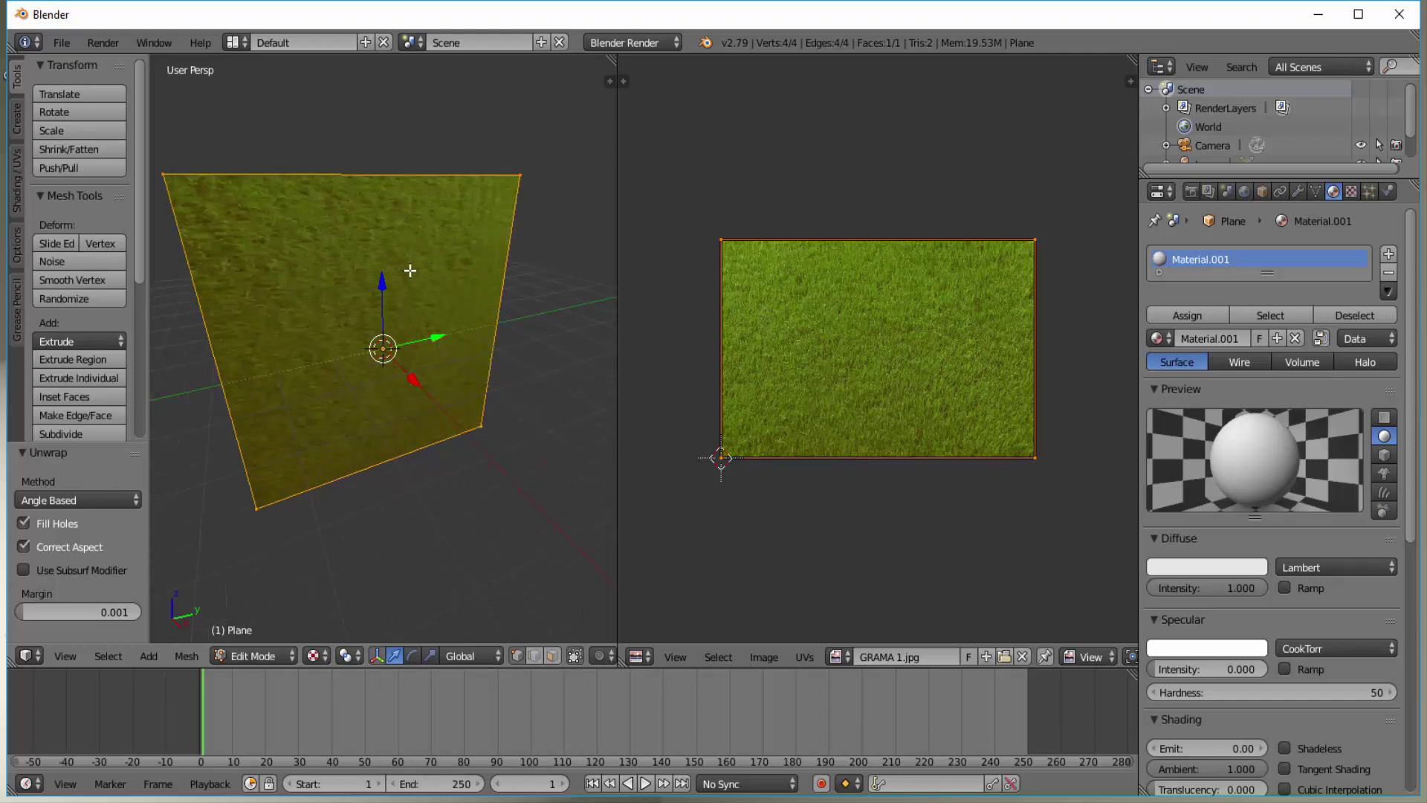
{"action": "scroll", "coordinate": [410, 278], "scroll_direction": "down", "scroll_amount": 2}
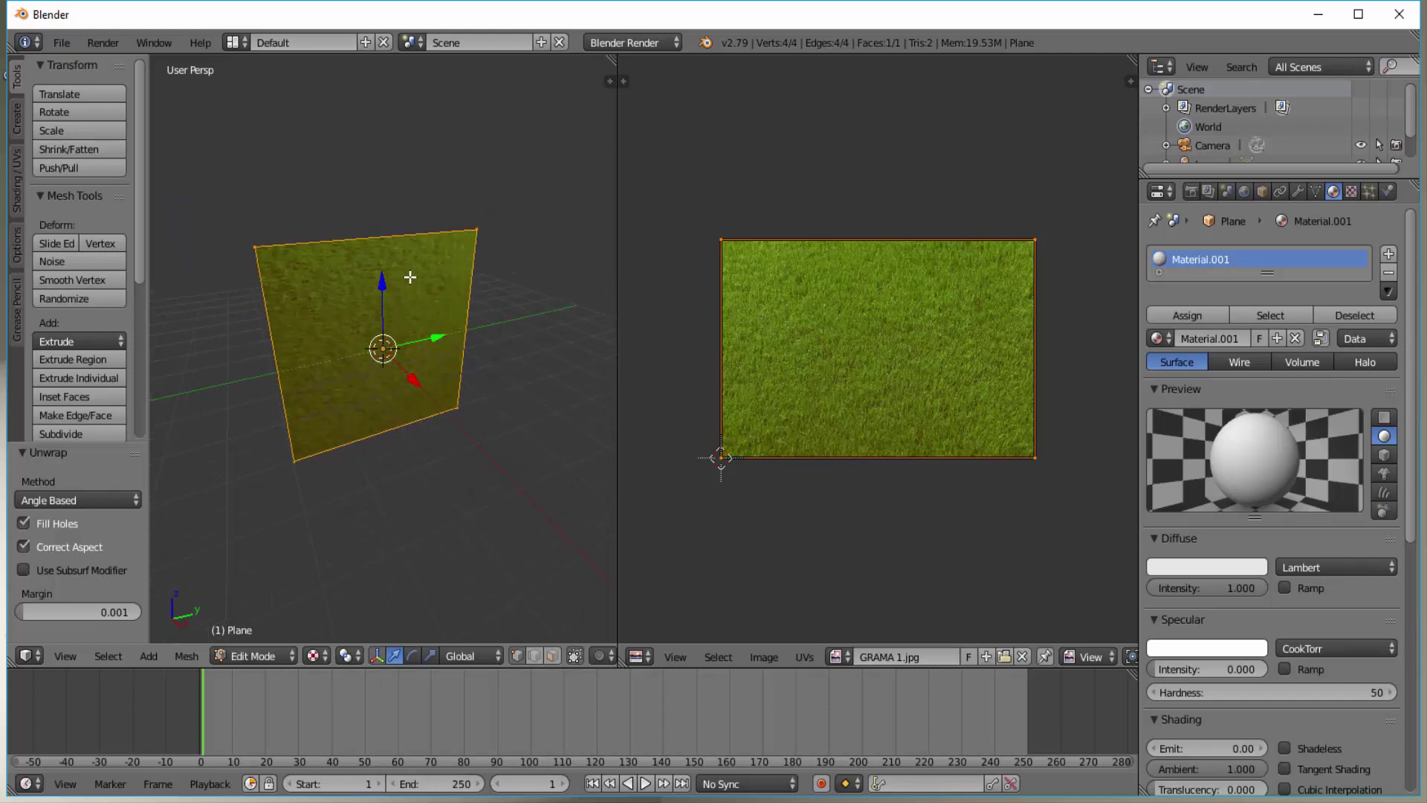
Render a still image to check how the plane's surface comes out, and return to the 3D view.
{"action": "left_click", "coordinate": [107, 42]}
{"action": "left_click", "coordinate": [124, 67]}
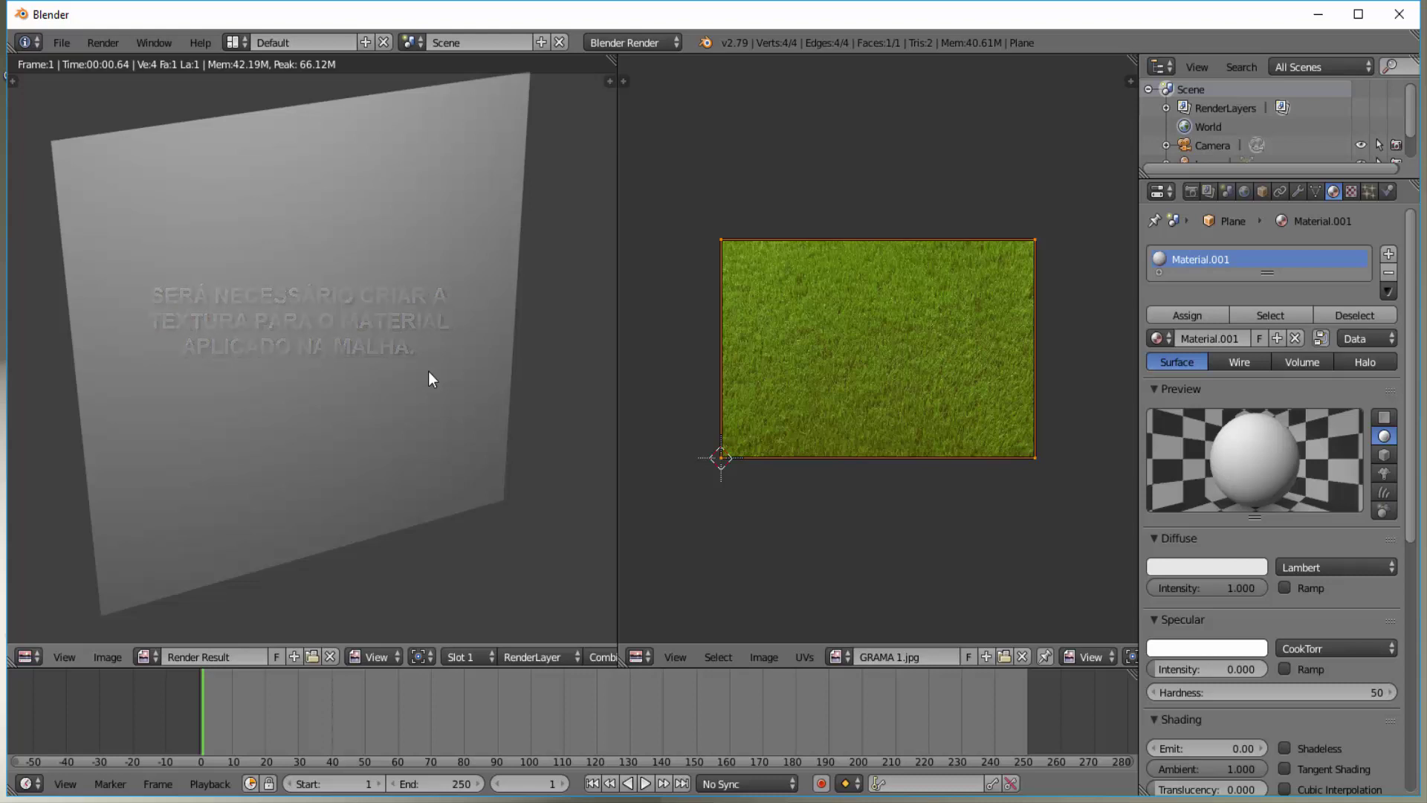
{"action": "key", "text": "Escape"}
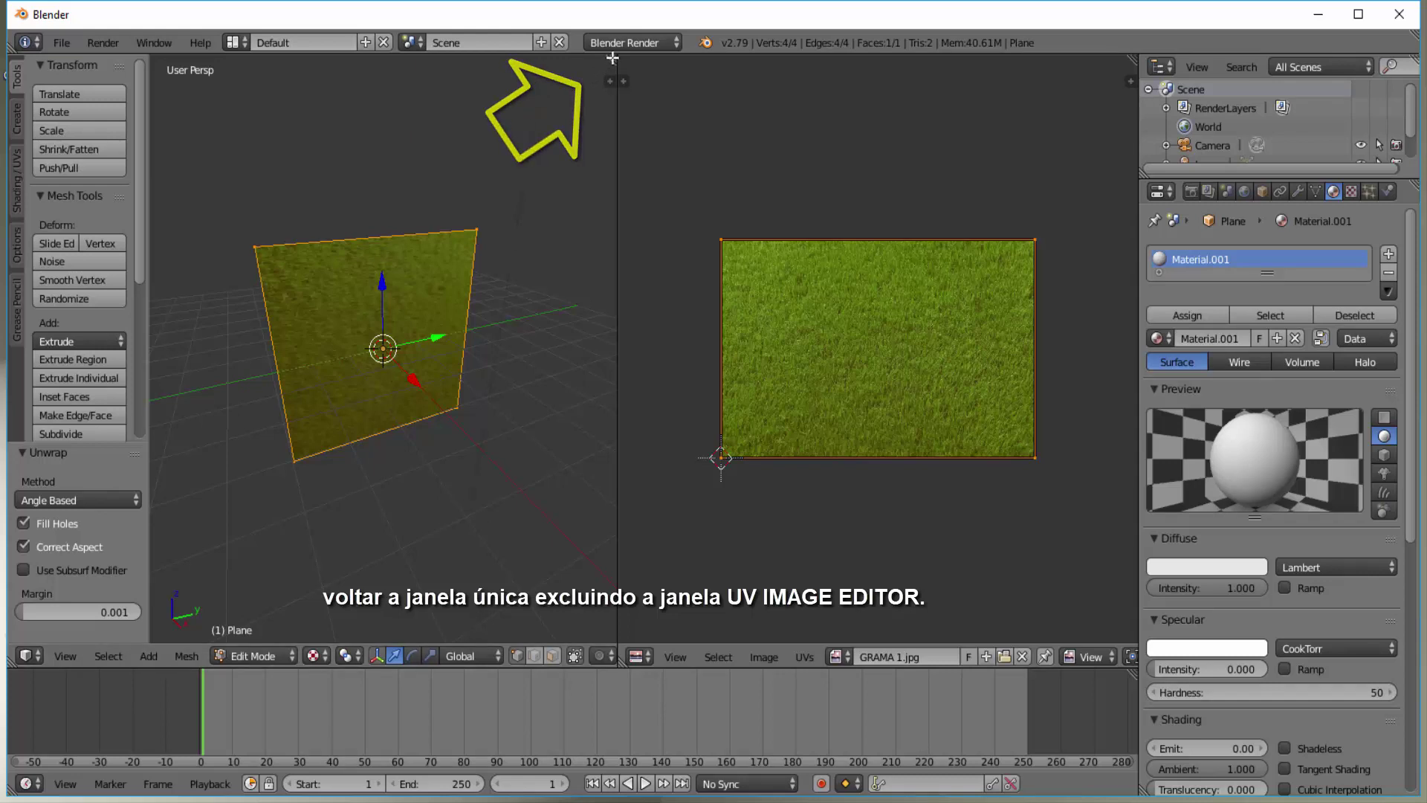
Merge the UV/Image Editor area back into a single 3D view and return the plane to Object Mode.
{"action": "left_click_drag", "start_coordinate": [612, 59], "coordinate": [660, 79]}
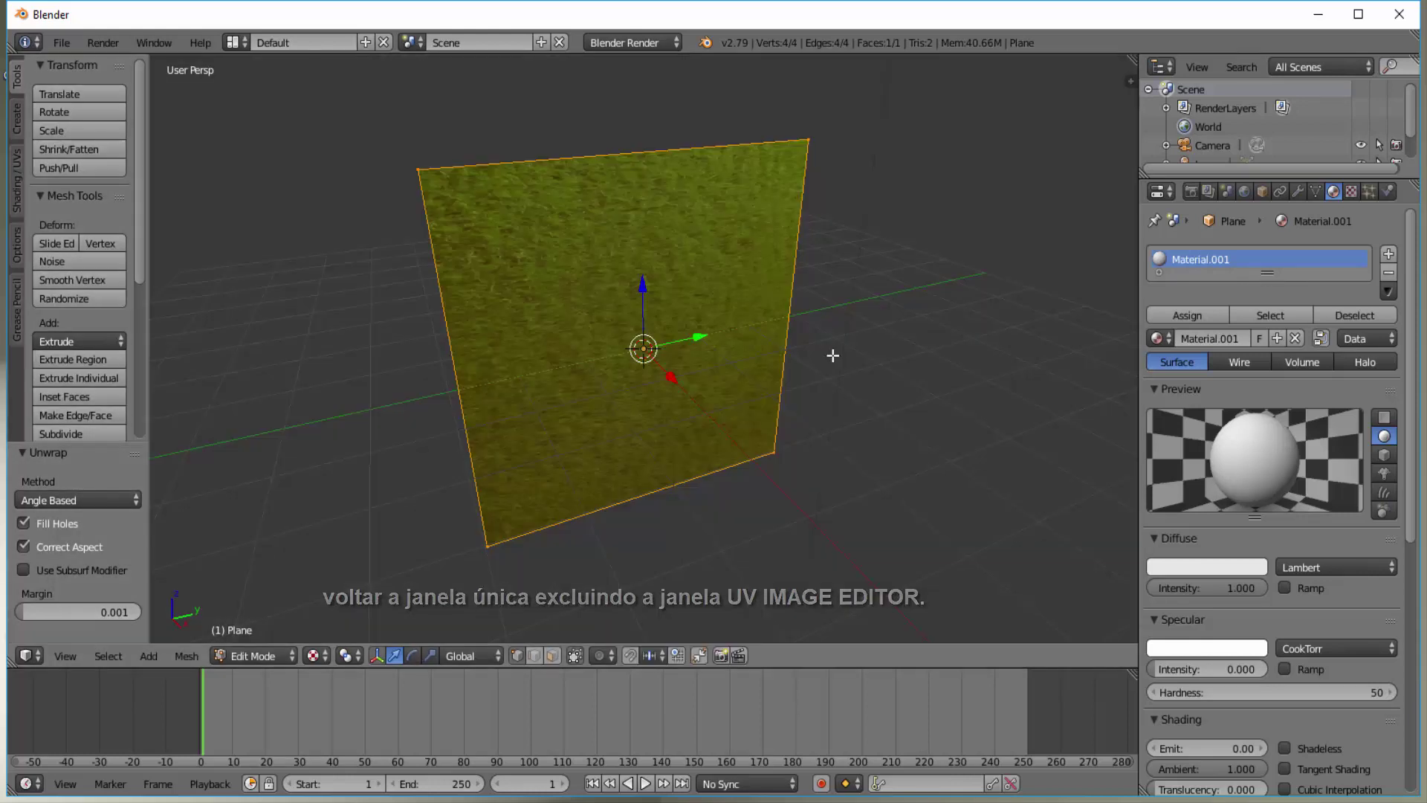
{"action": "left_click", "coordinate": [249, 655]}
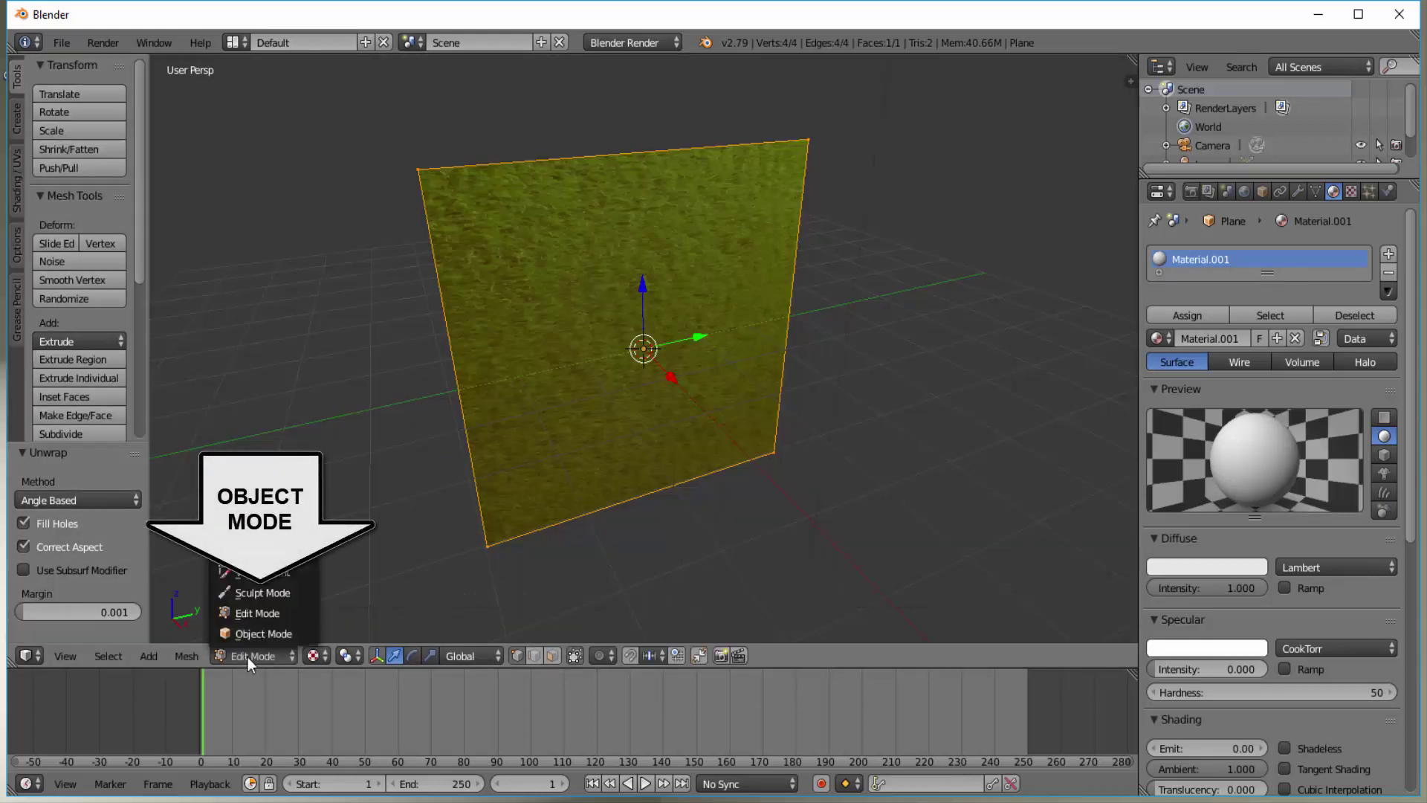
{"action": "left_click", "coordinate": [258, 634]}
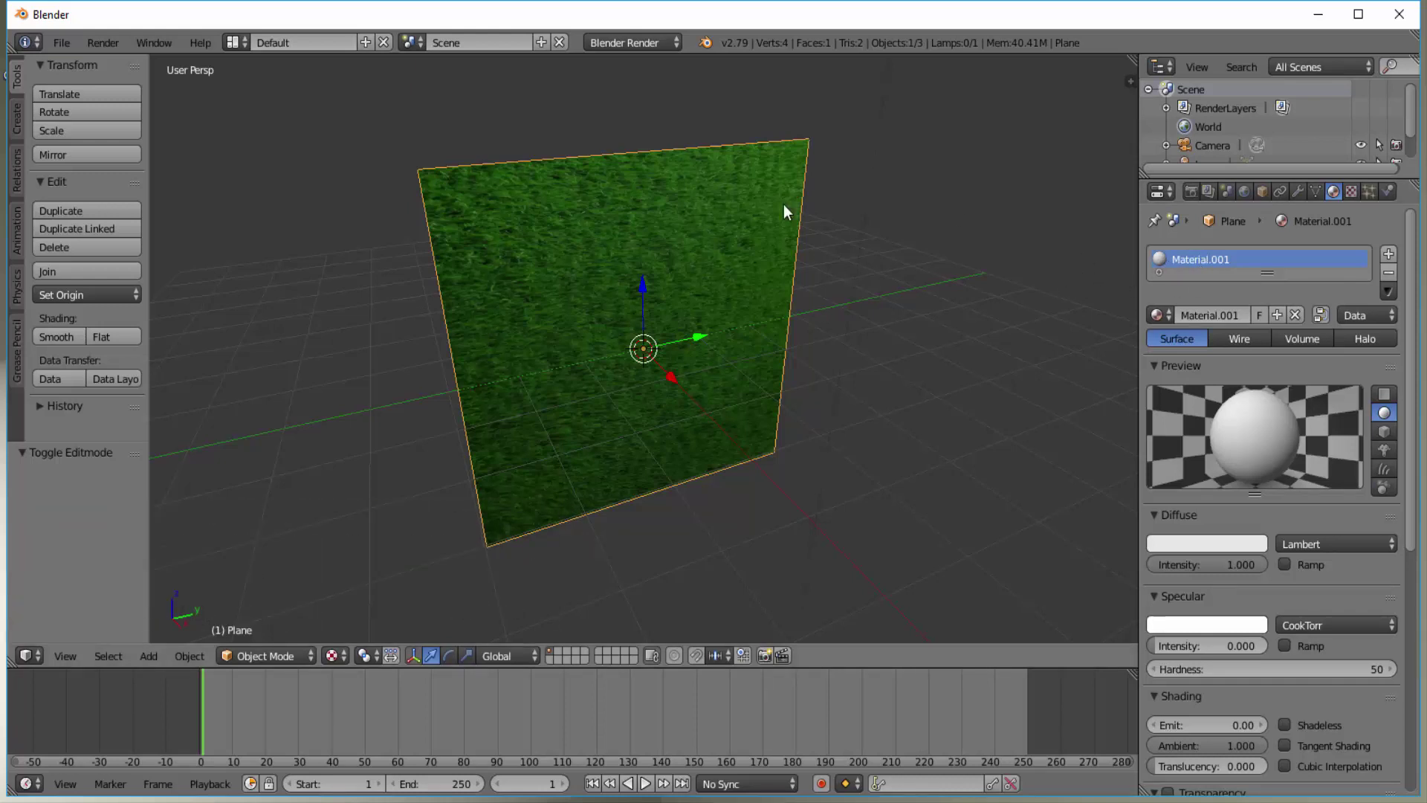
Add a new texture of type Image or Movie in the first texture slot of the plane's material.
{"action": "left_click", "coordinate": [1350, 193]}
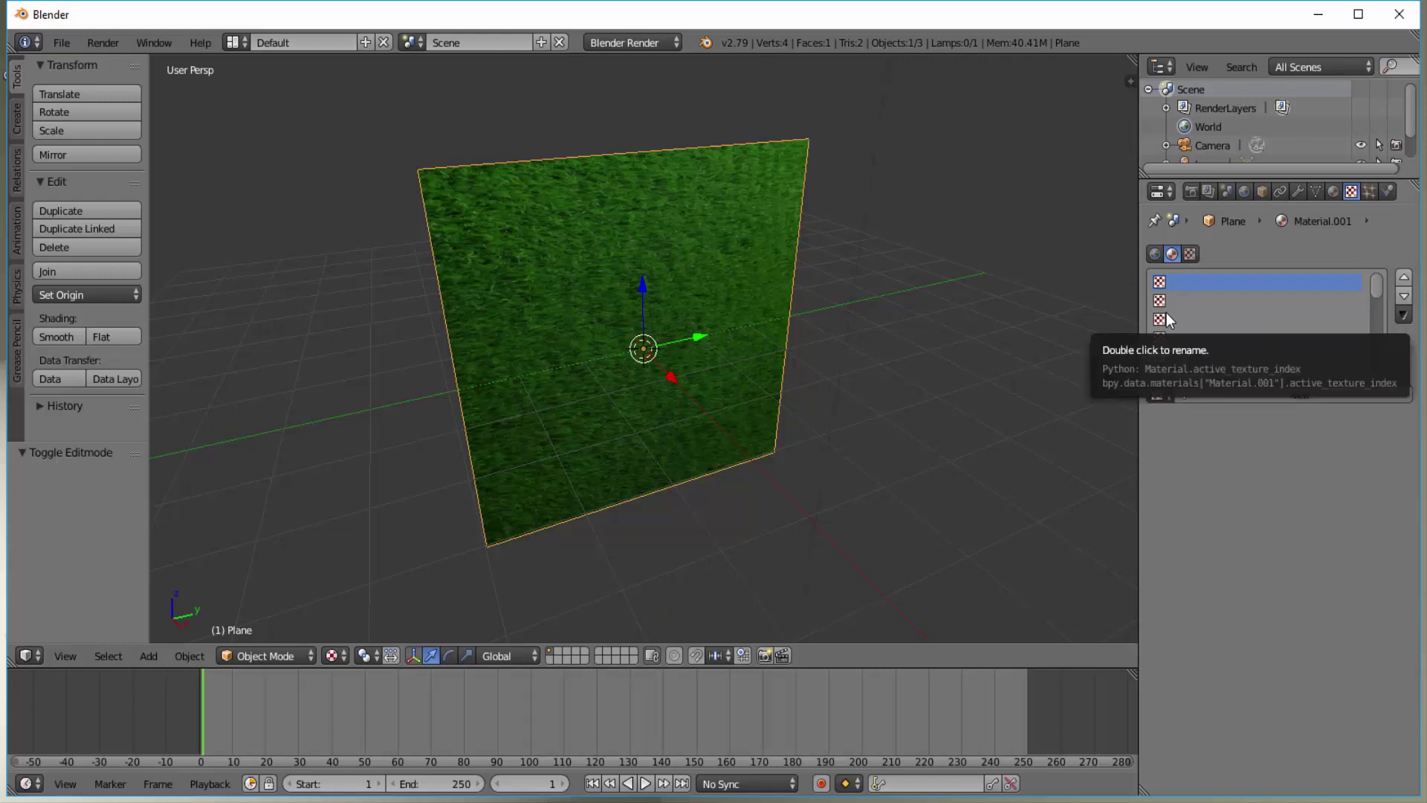
{"action": "left_click", "coordinate": [1171, 255]}
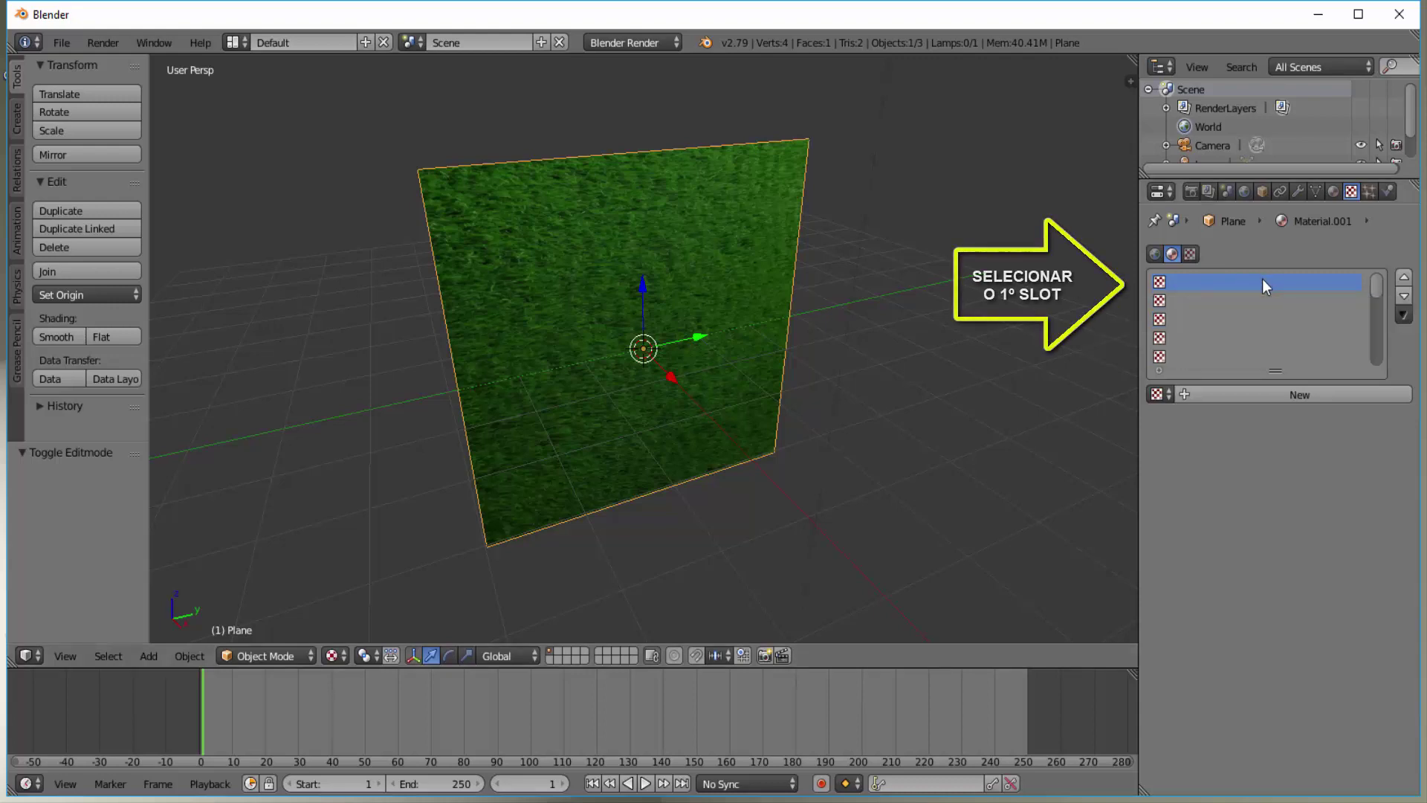
{"action": "left_click", "coordinate": [1290, 397]}
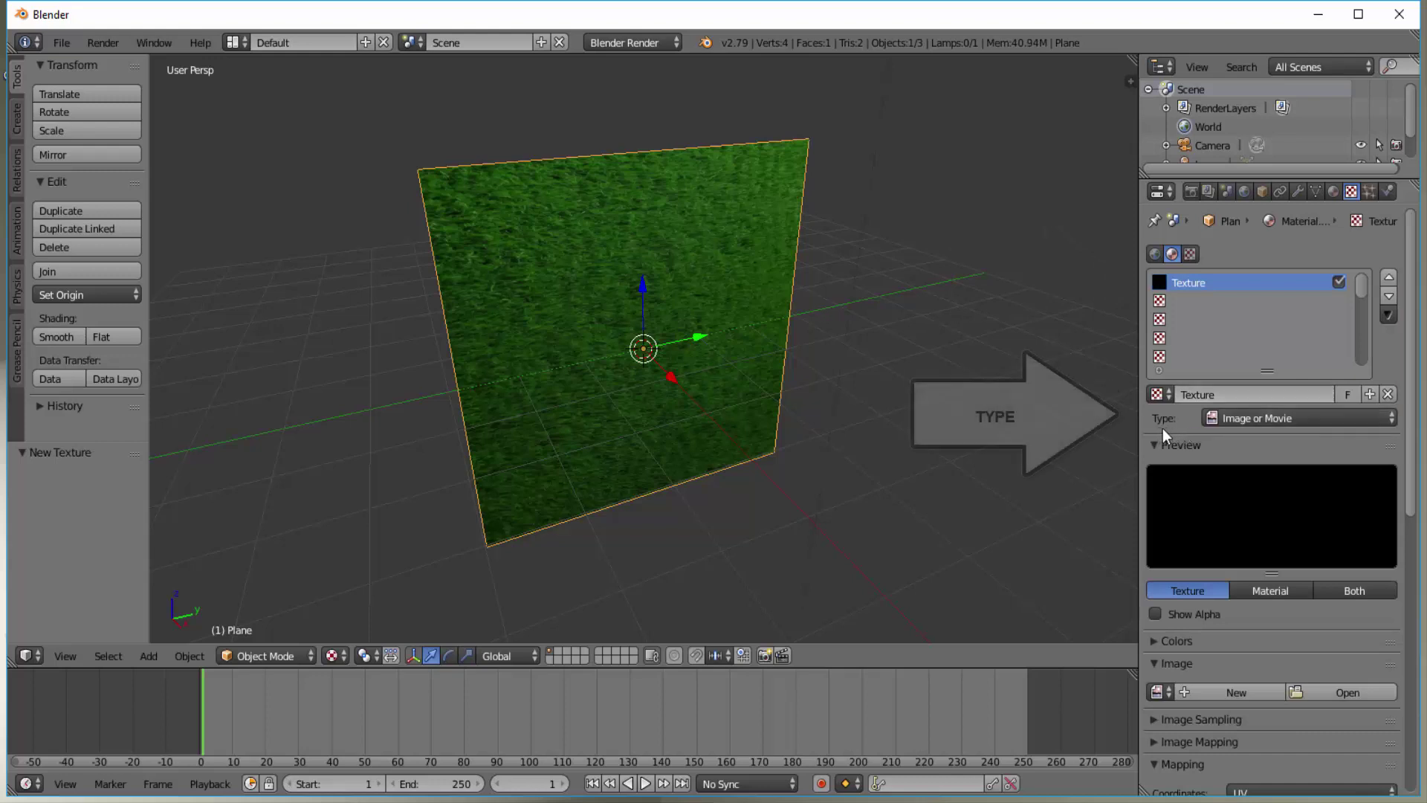
{"action": "left_click", "coordinate": [1388, 419]}
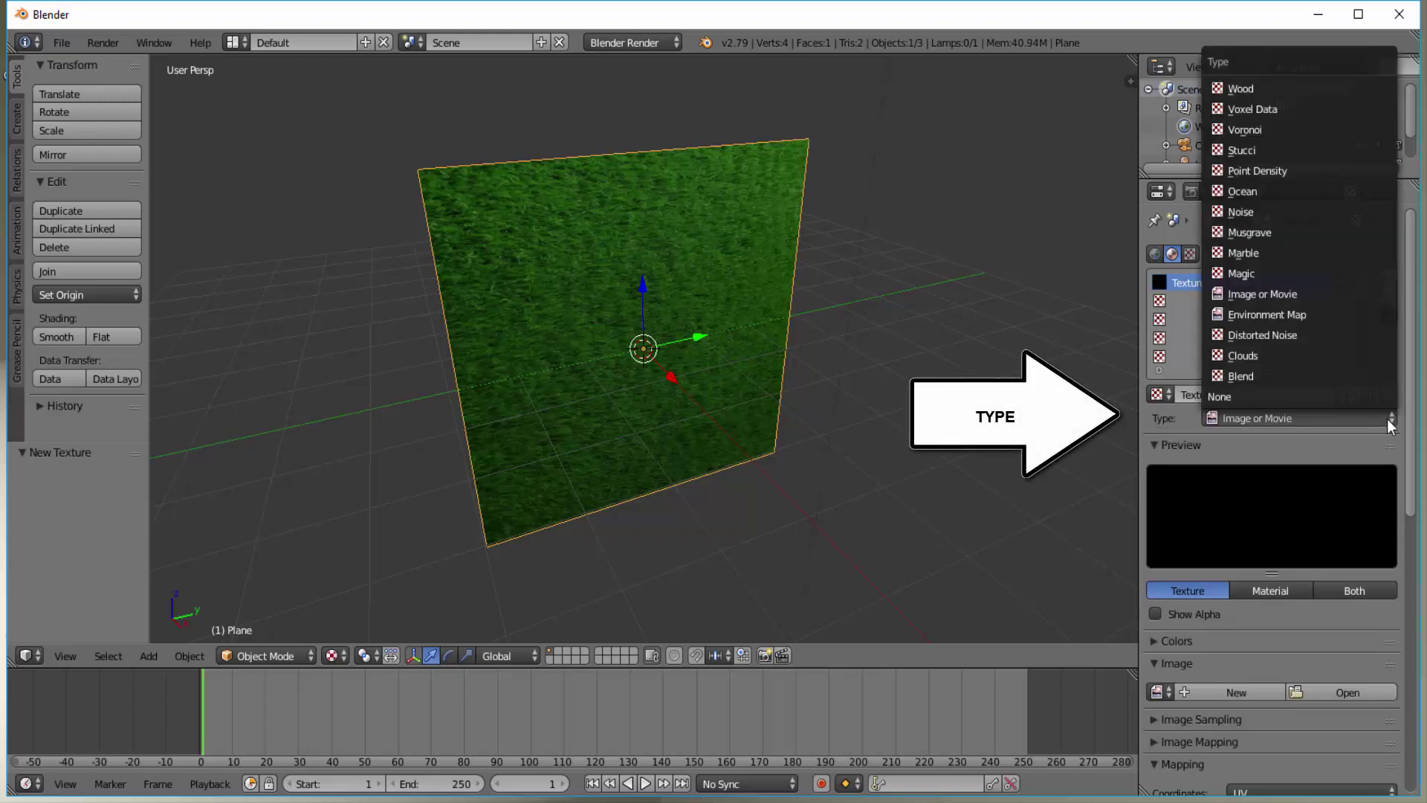
{"action": "left_click", "coordinate": [1248, 295]}
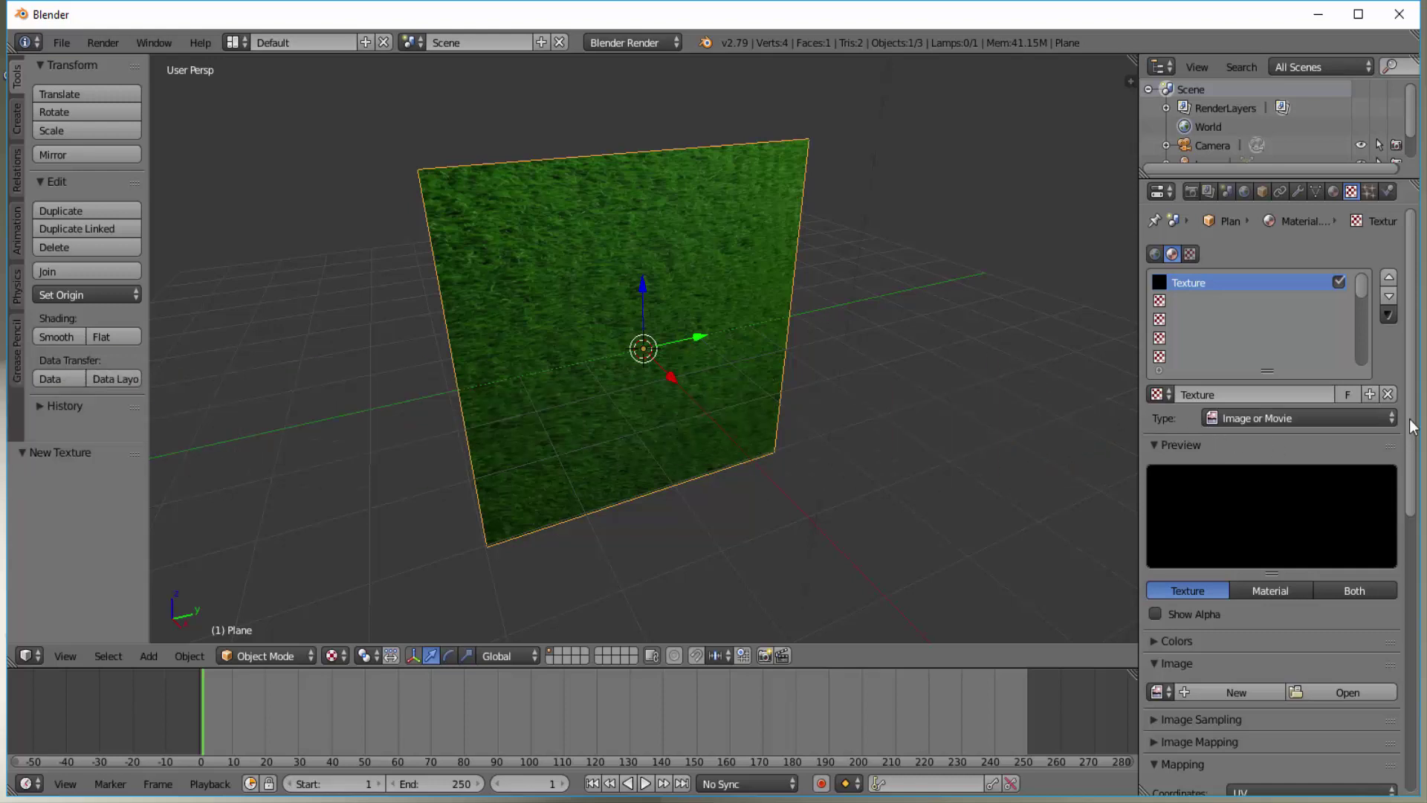
Assign the already loaded image GRAMA 1.jpg to the texture and set its mapping coordinates to UV.
{"action": "left_click_drag", "start_coordinate": [1414, 339], "coordinate": [1416, 475]}
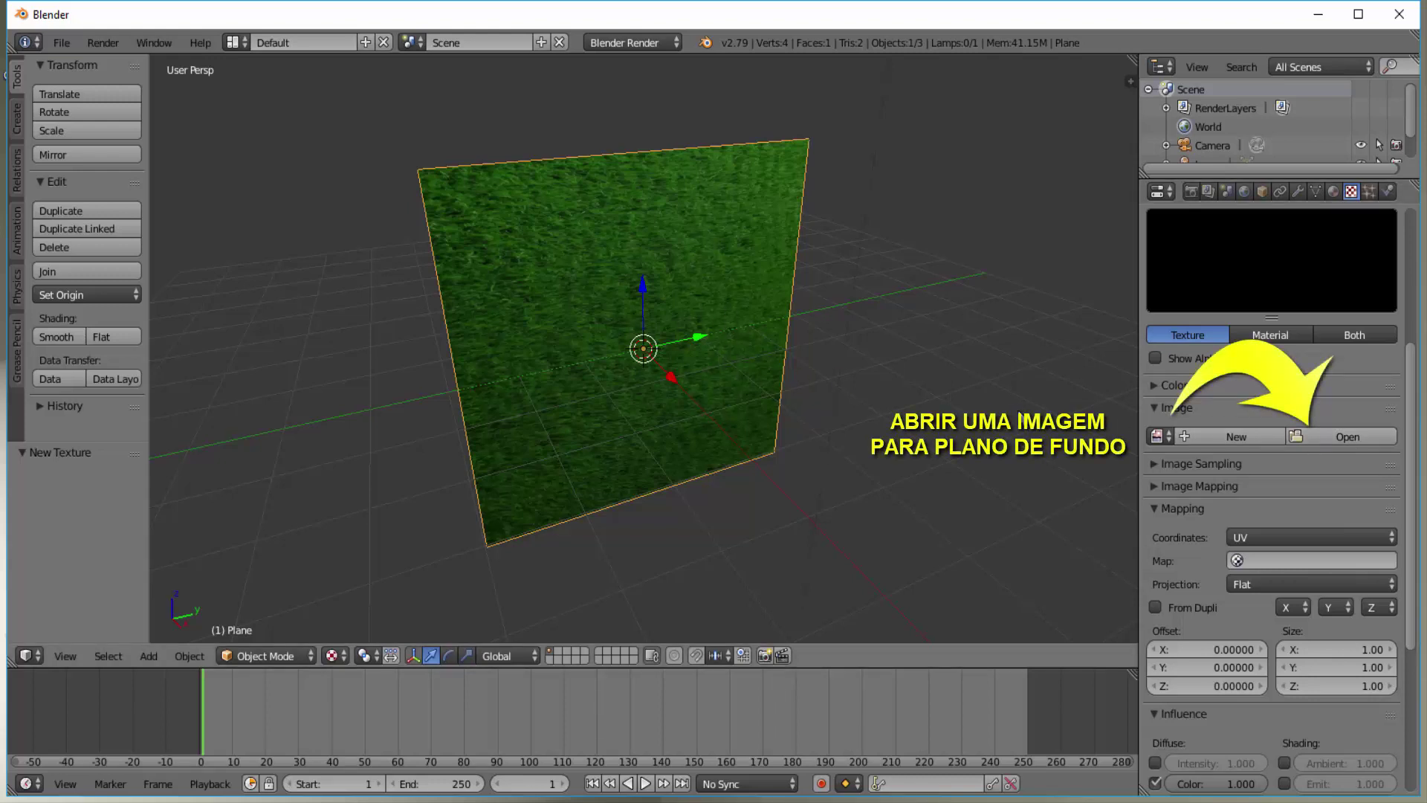
{"action": "left_click", "coordinate": [1160, 437]}
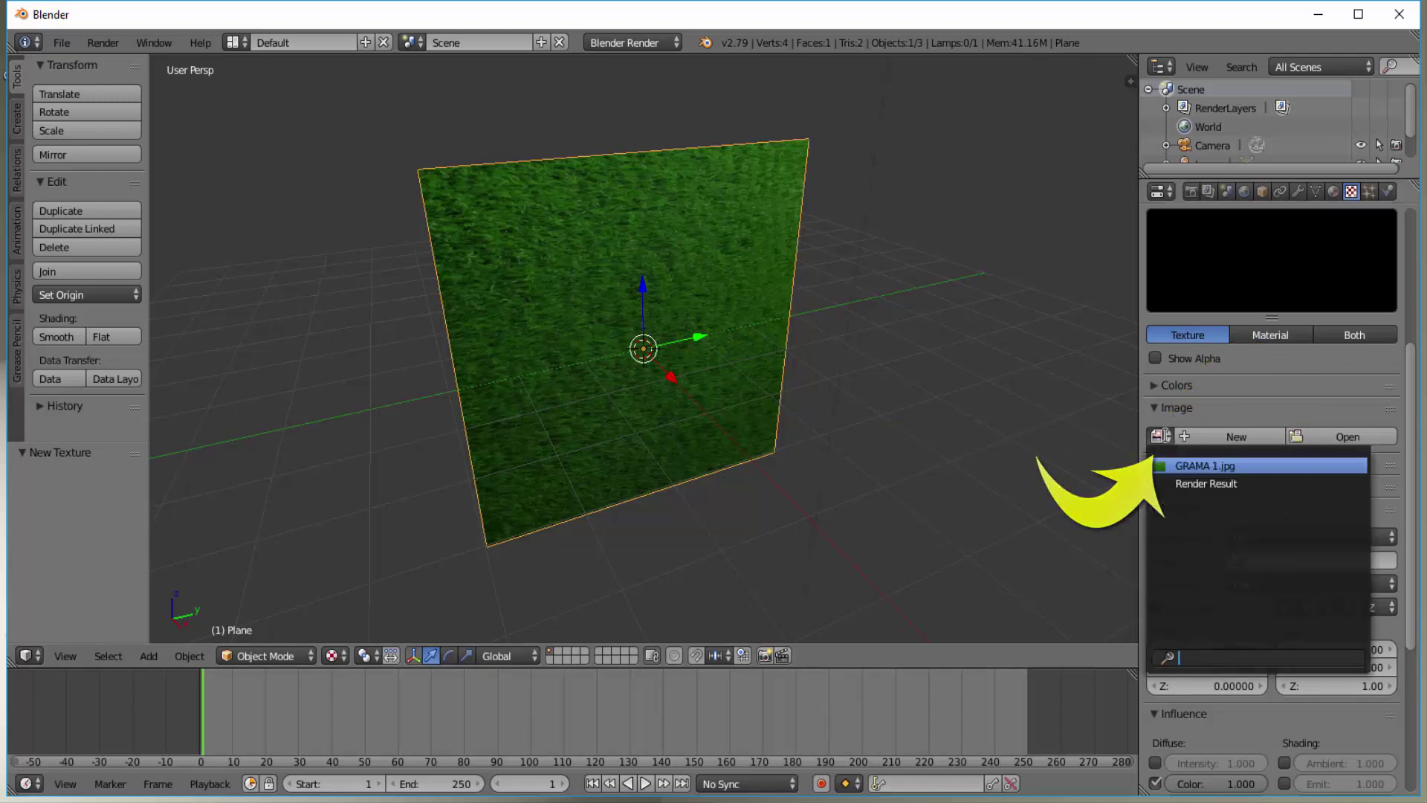
{"action": "left_click", "coordinate": [1208, 466]}
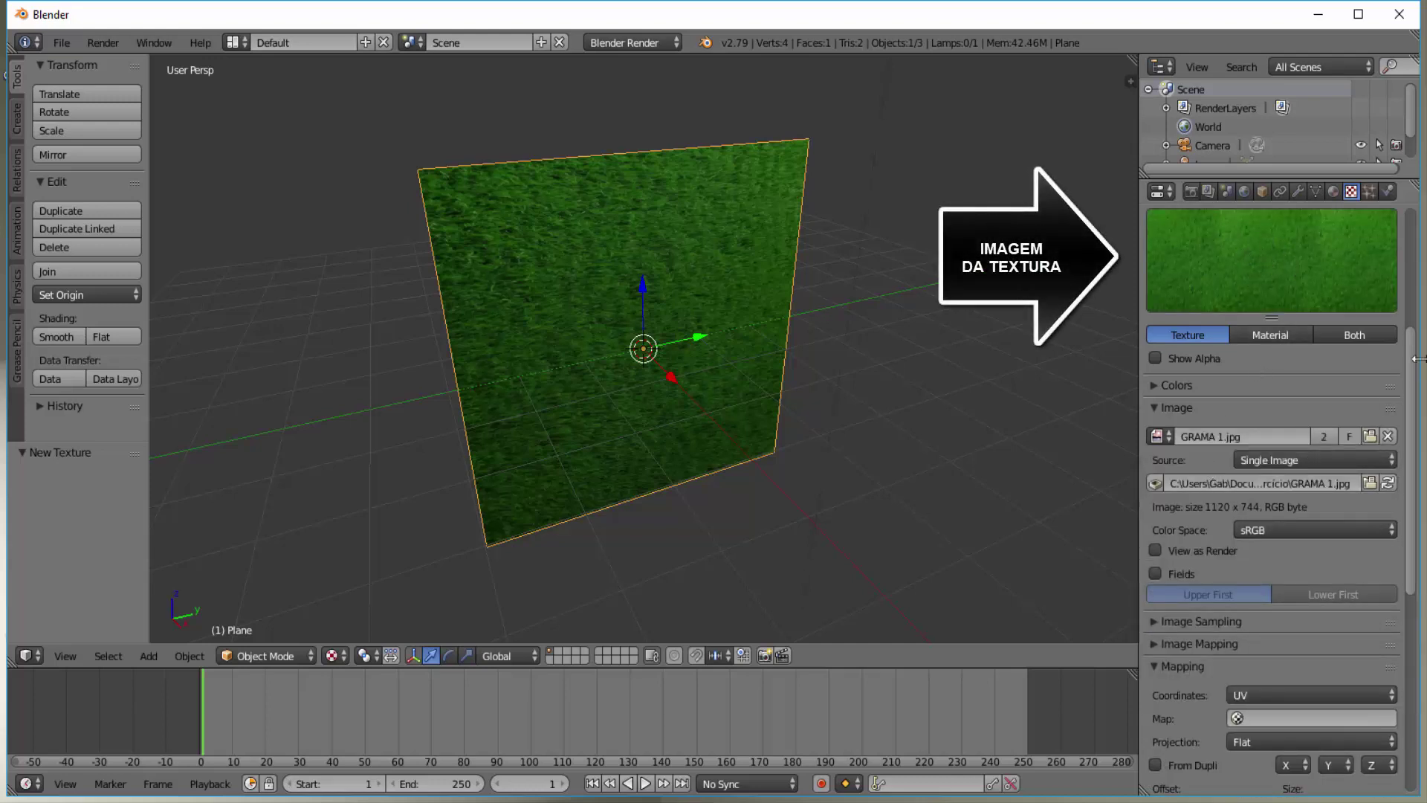
{"action": "left_click_drag", "start_coordinate": [1413, 360], "coordinate": [1413, 496]}
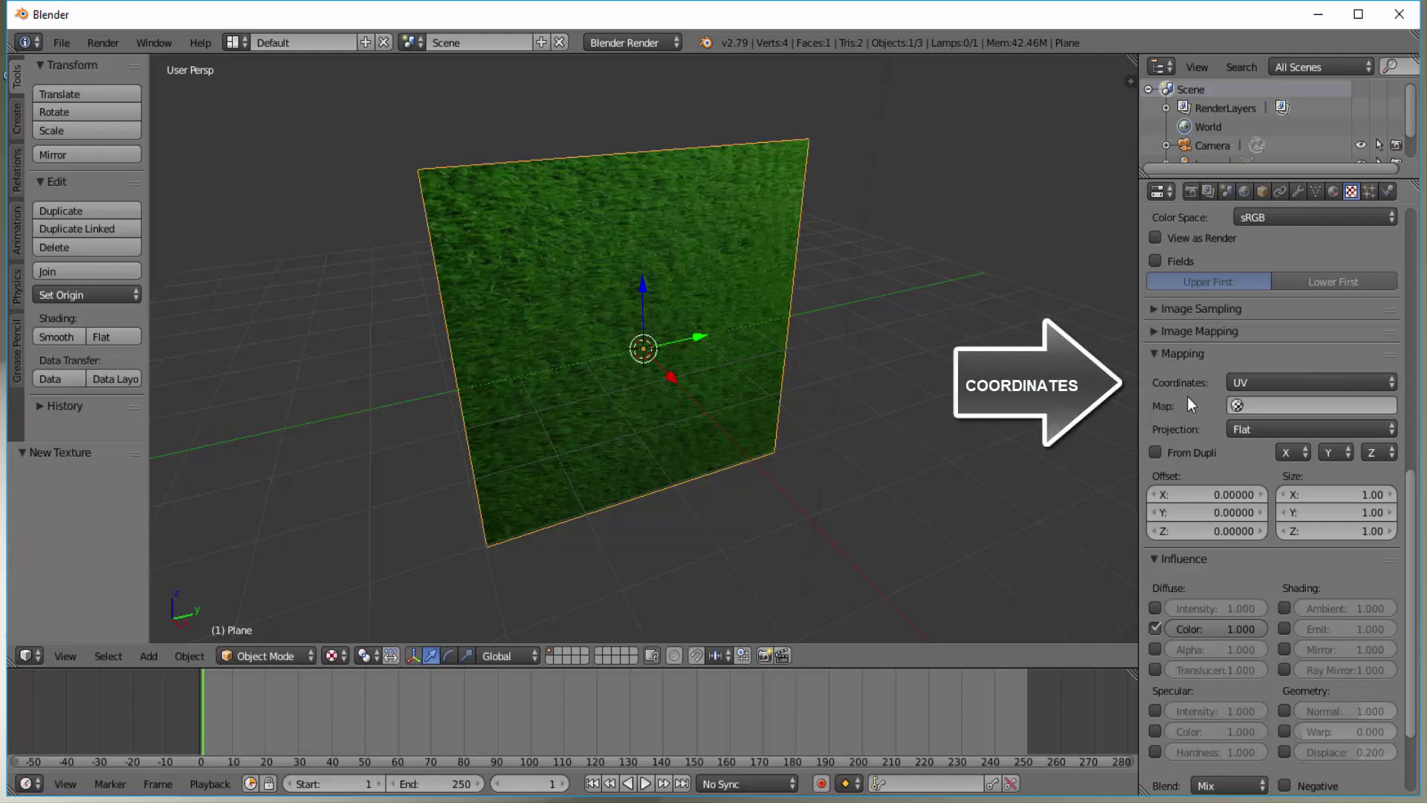
{"action": "left_click", "coordinate": [1364, 381]}
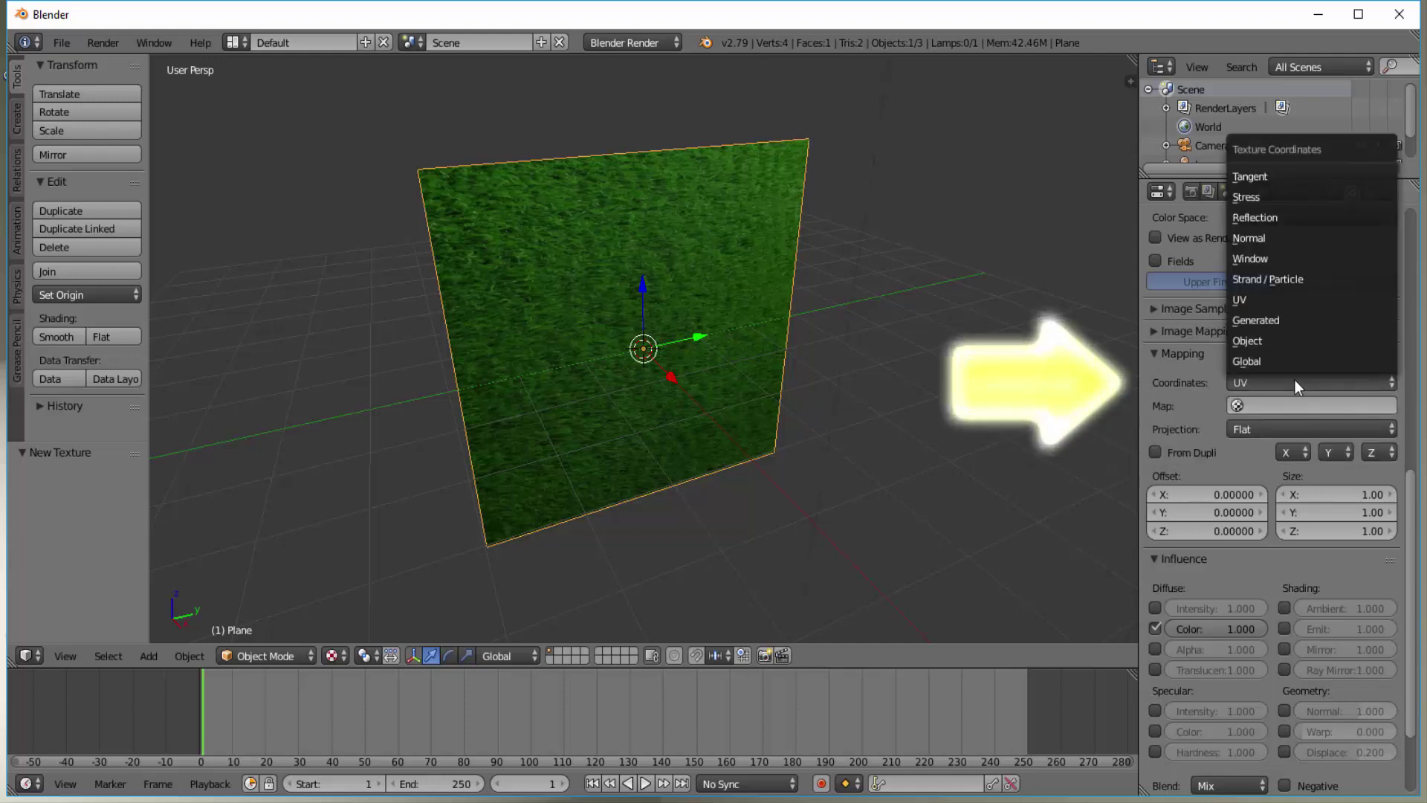
{"action": "left_click", "coordinate": [1244, 303]}
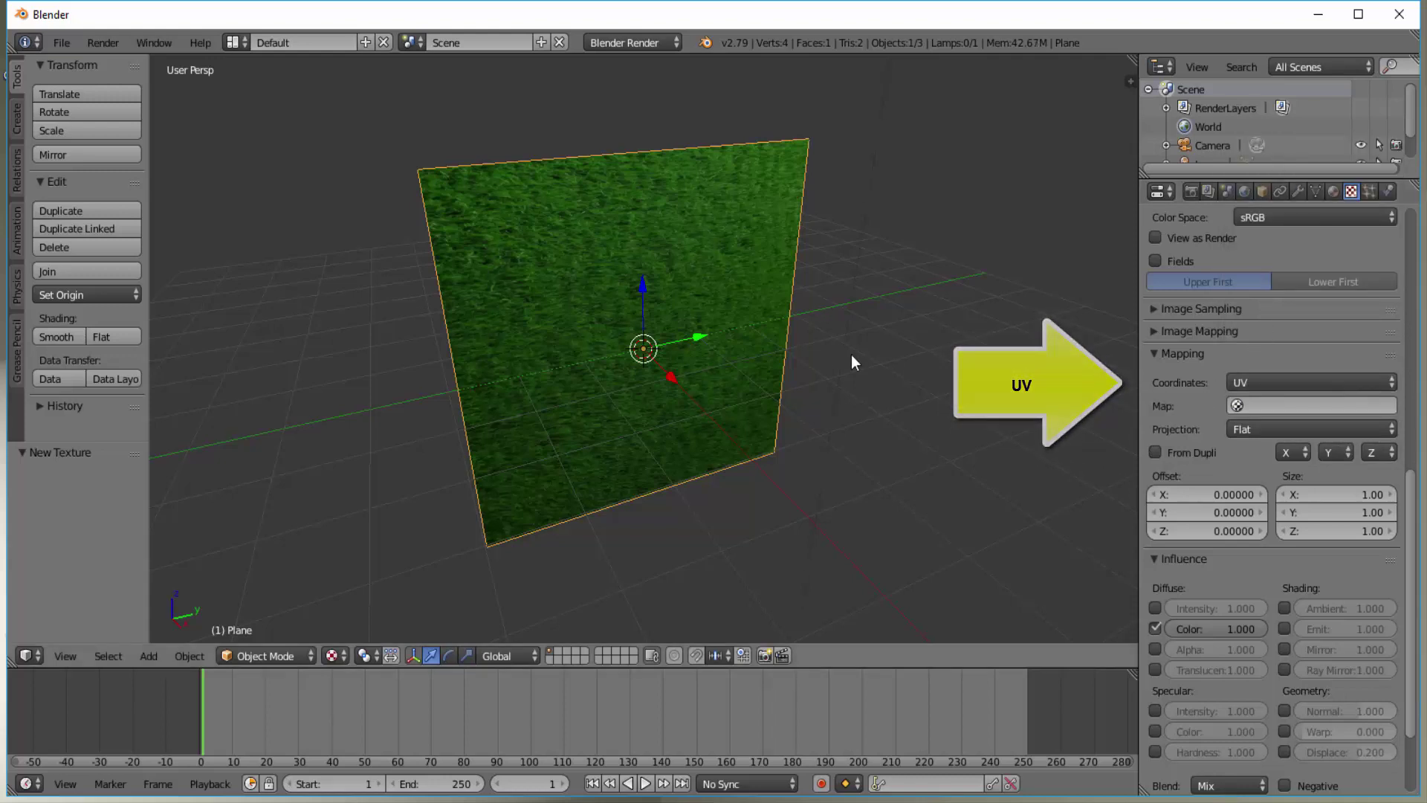
Render a still image to check the grass texture on the plane, and return to the 3D view.
{"action": "left_click", "coordinate": [102, 43]}
{"action": "key", "text": "F12"}
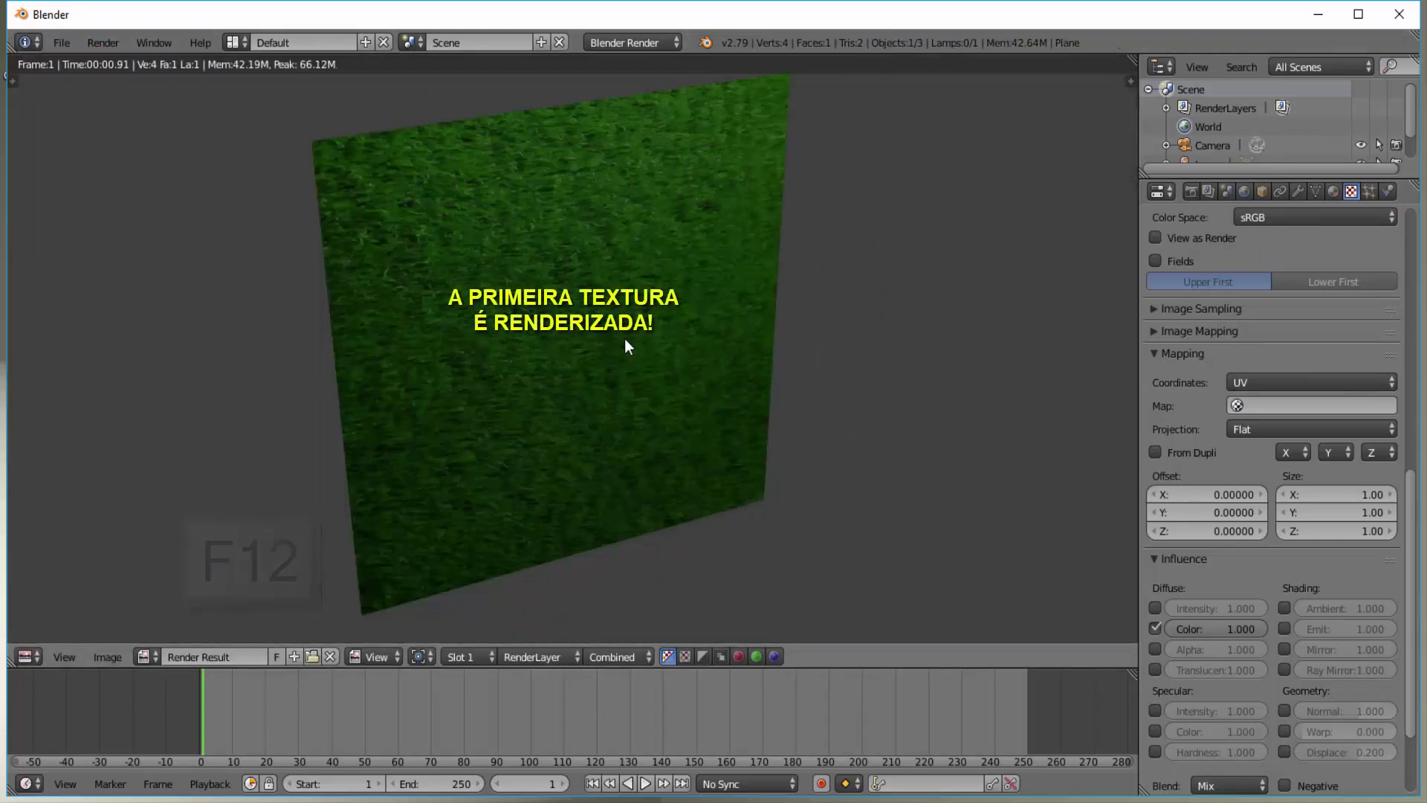
{"action": "key", "text": "Escape"}
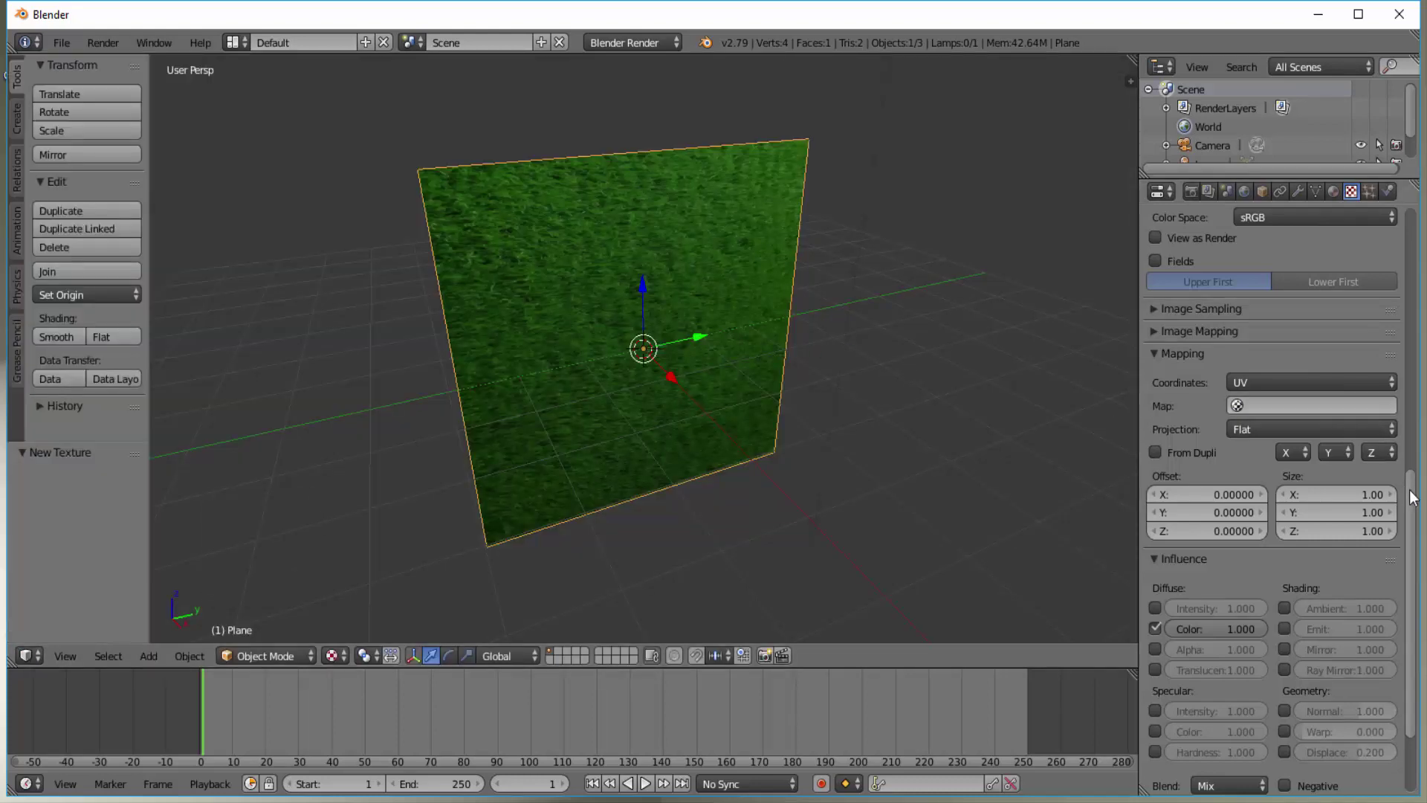
Add another texture of type Image or Movie in the second texture slot of the plane's material.
{"action": "left_click_drag", "start_coordinate": [1417, 499], "coordinate": [1419, 214]}
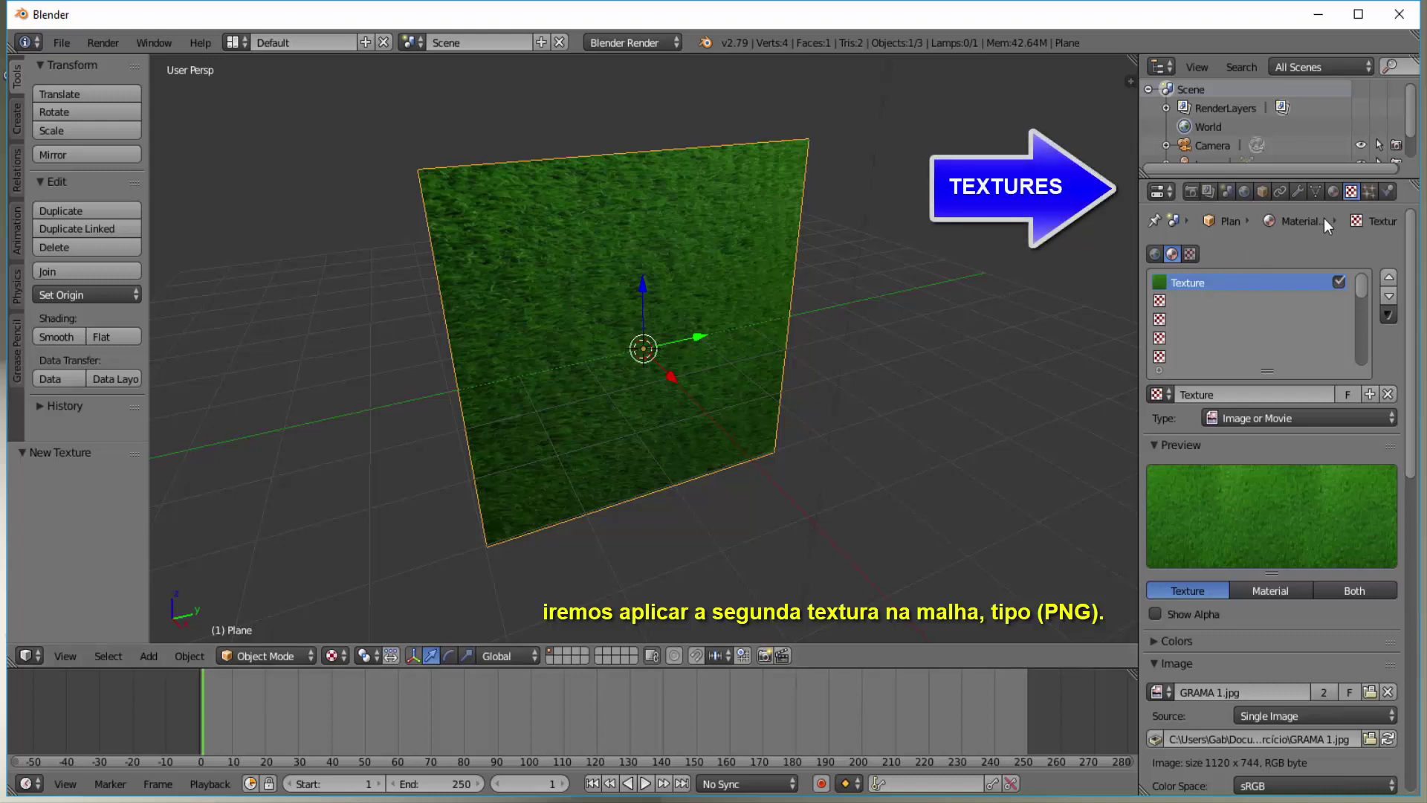
{"action": "left_click", "coordinate": [1165, 300]}
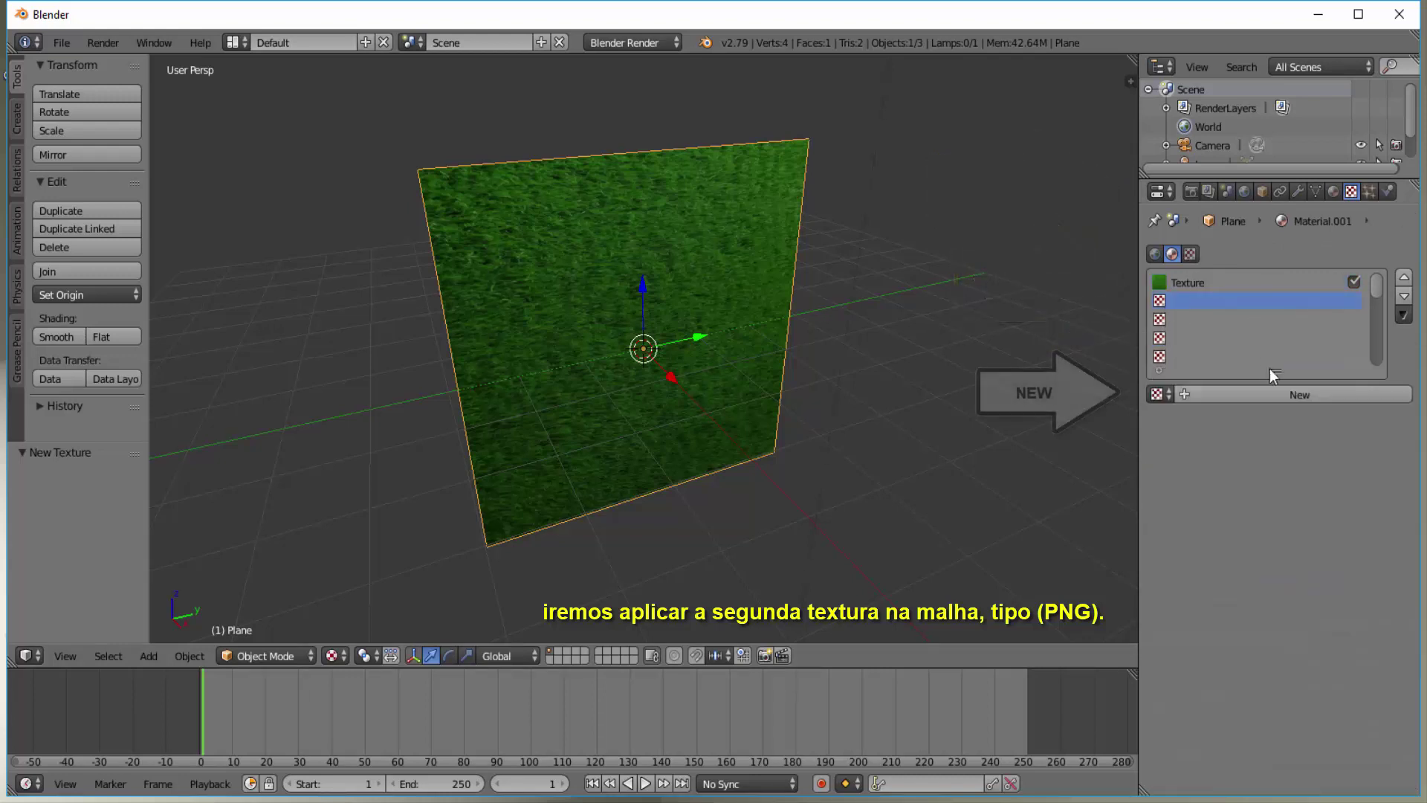
{"action": "left_click", "coordinate": [1302, 396]}
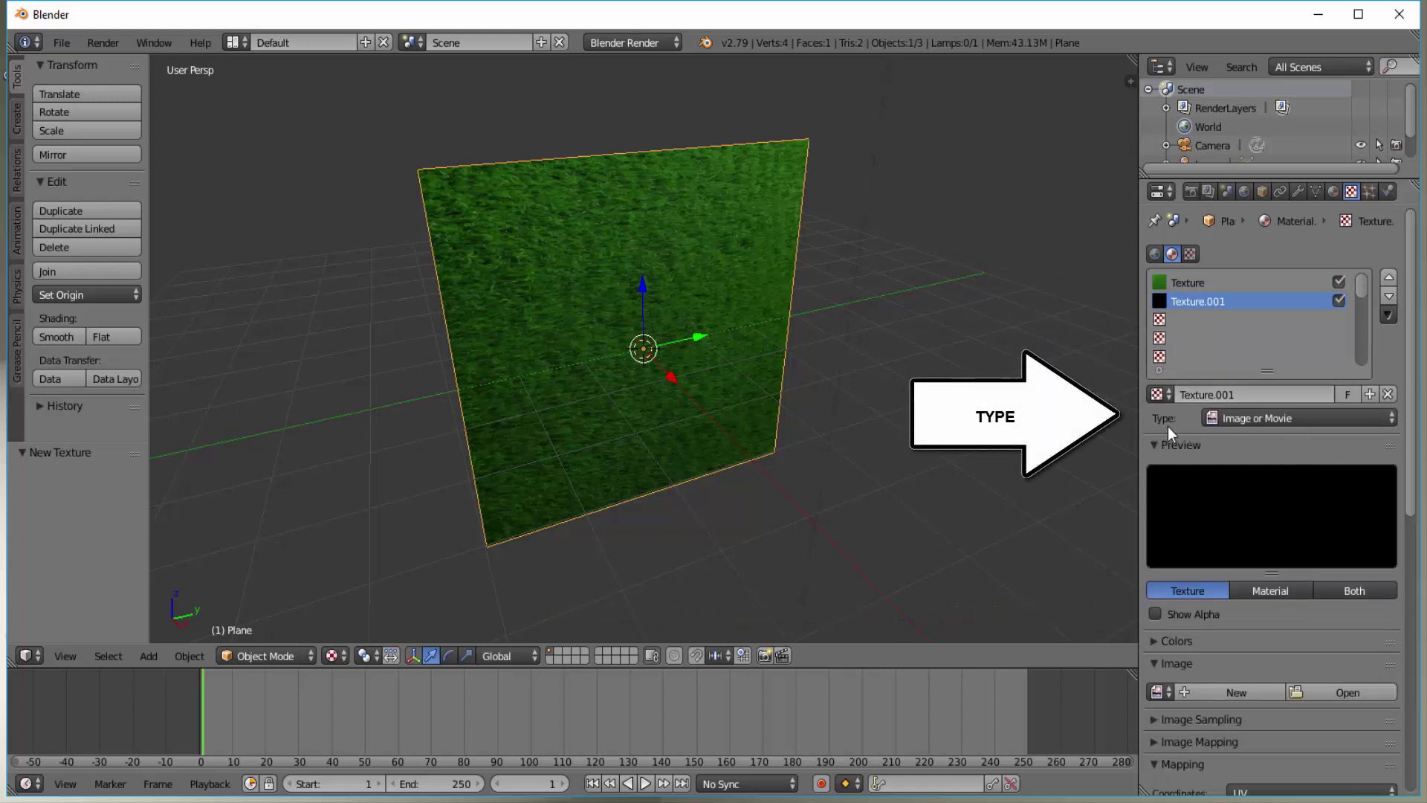
{"action": "left_click", "coordinate": [1319, 419]}
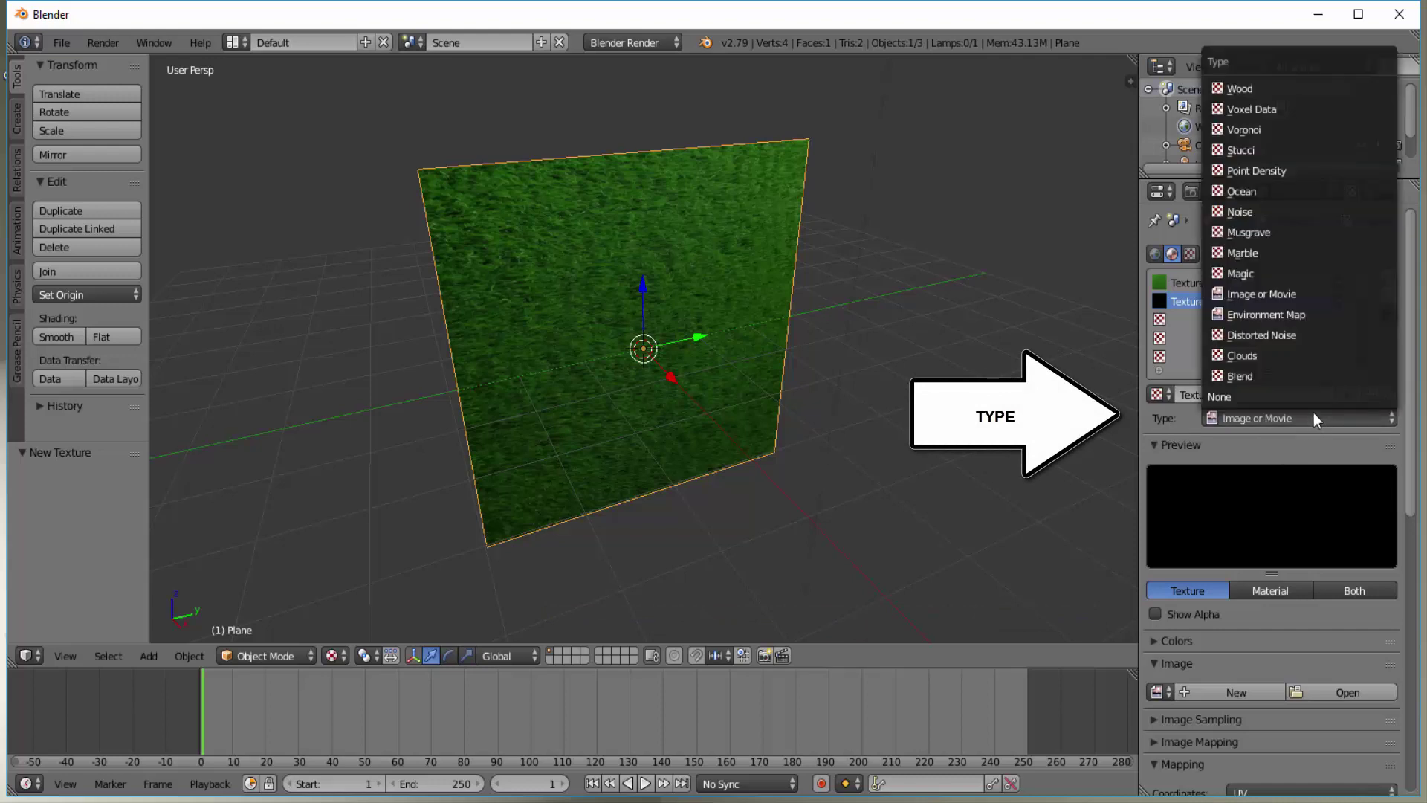
{"action": "left_click", "coordinate": [1281, 294]}
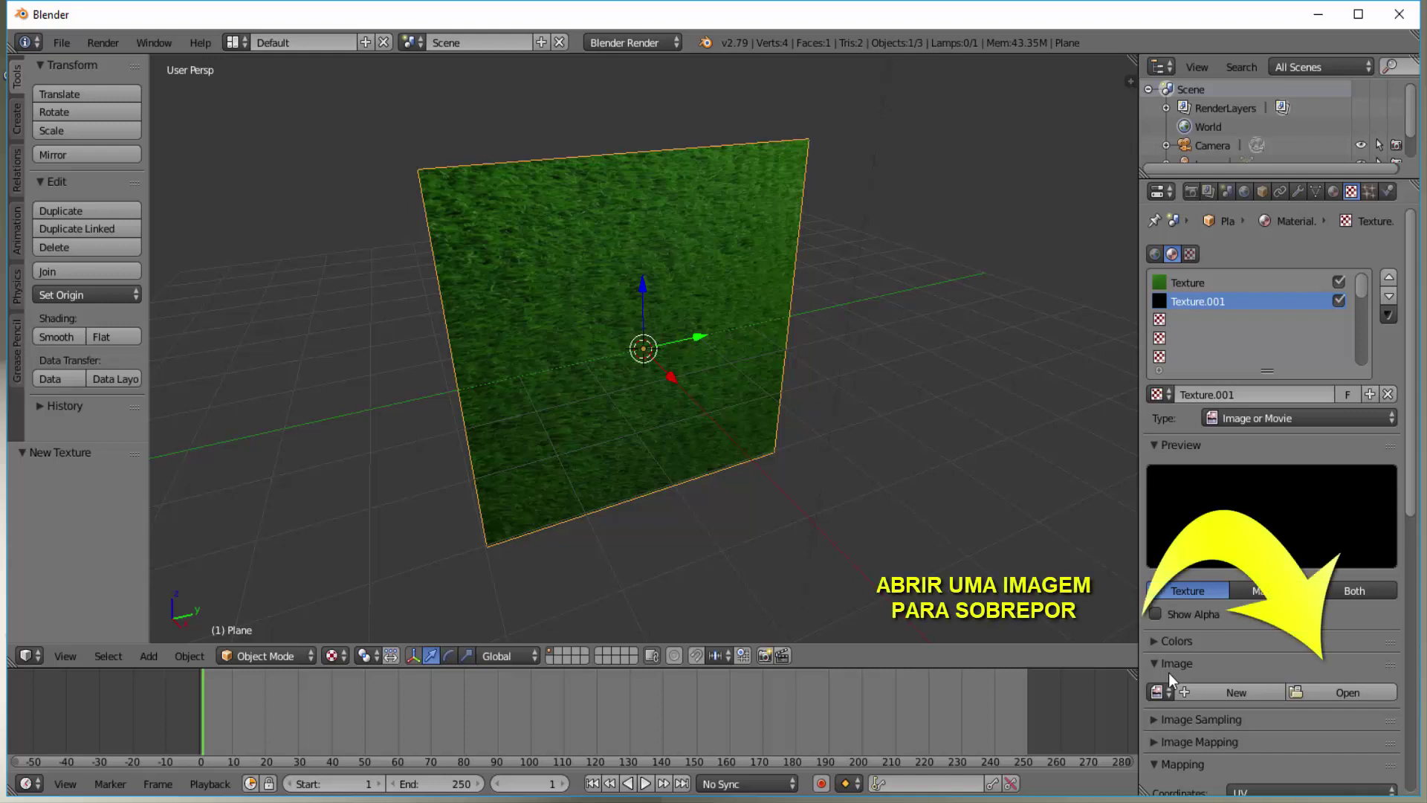
Open the transparent image LV0030001.png from the Exercício folder in the second texture, browsing with thumbnails.
{"action": "left_click", "coordinate": [1348, 691]}
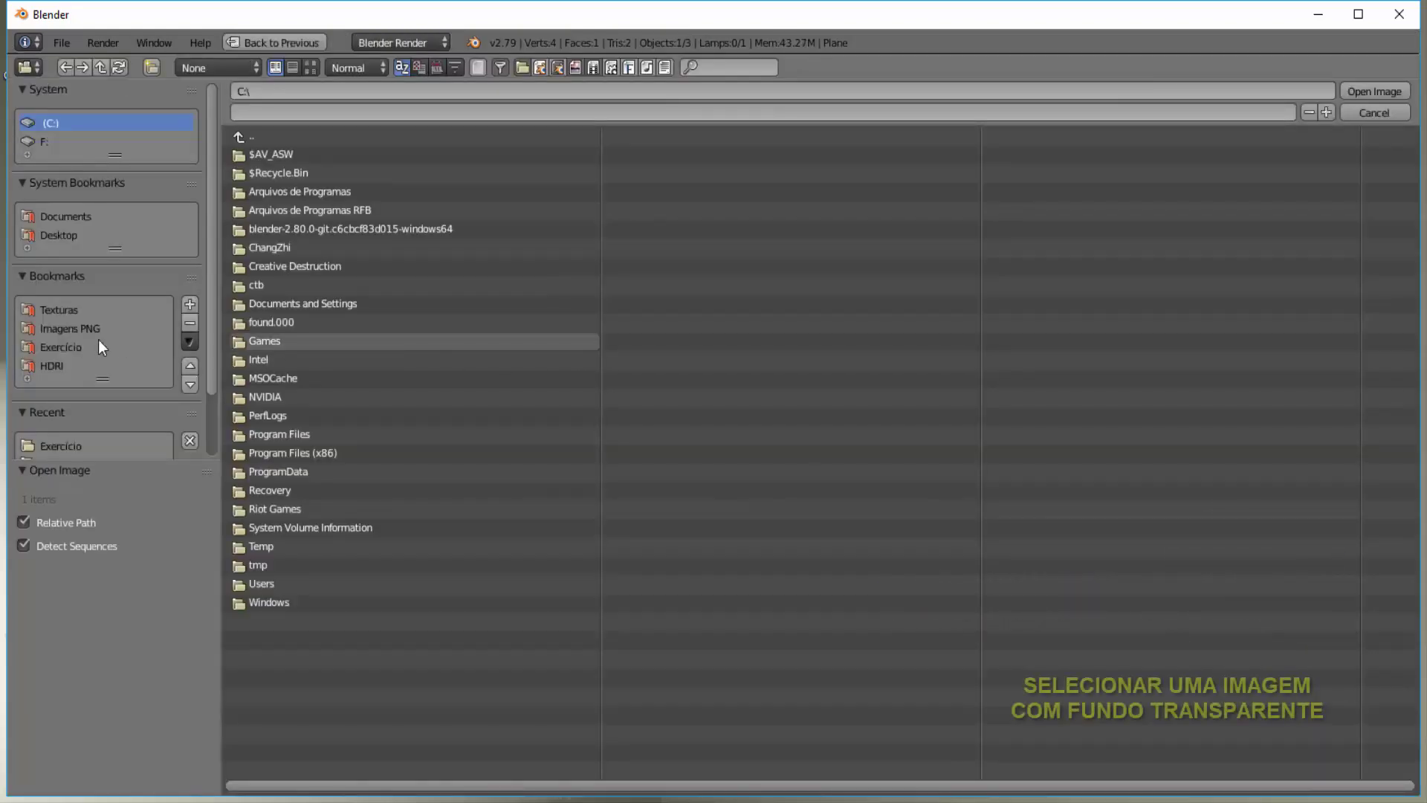
{"action": "left_click", "coordinate": [58, 348]}
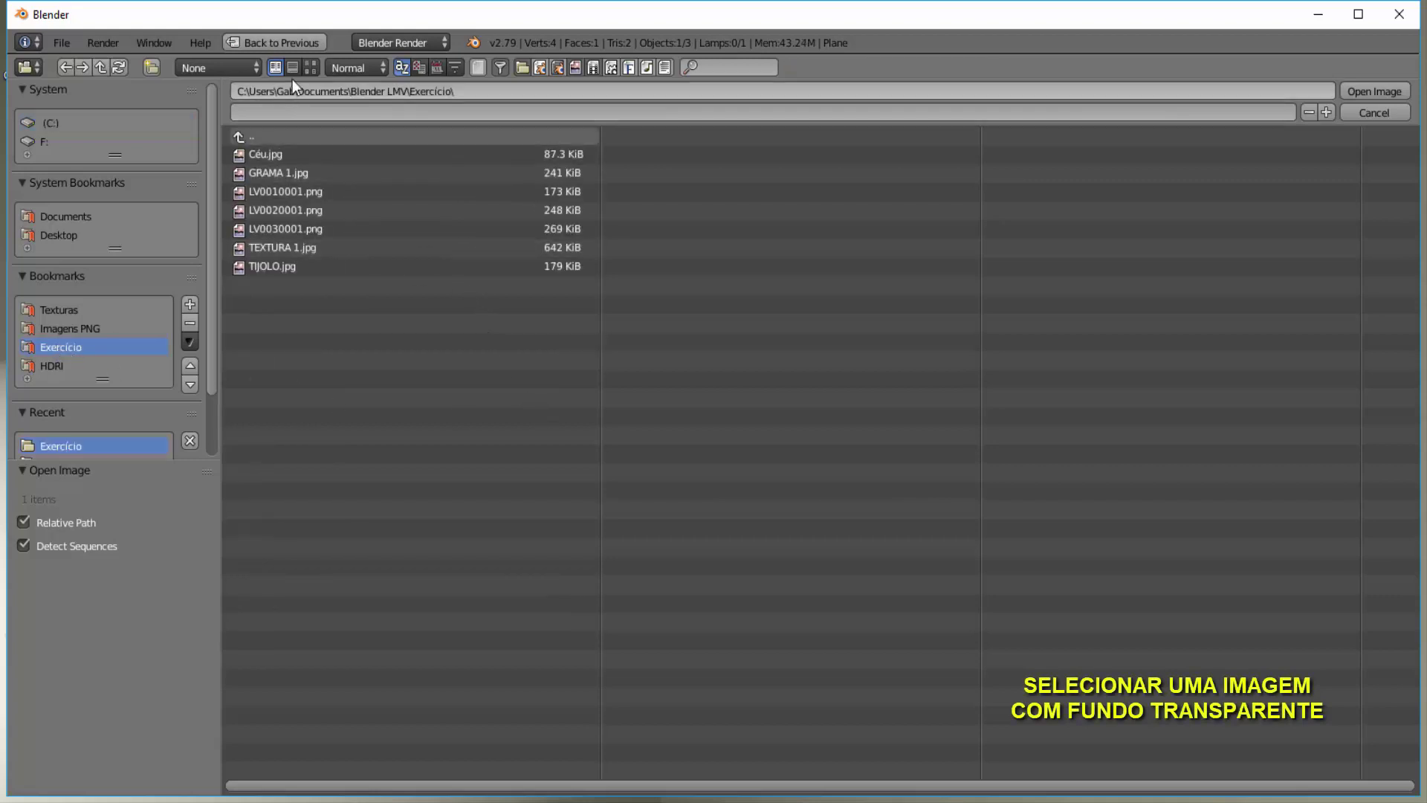
{"action": "left_click", "coordinate": [307, 67]}
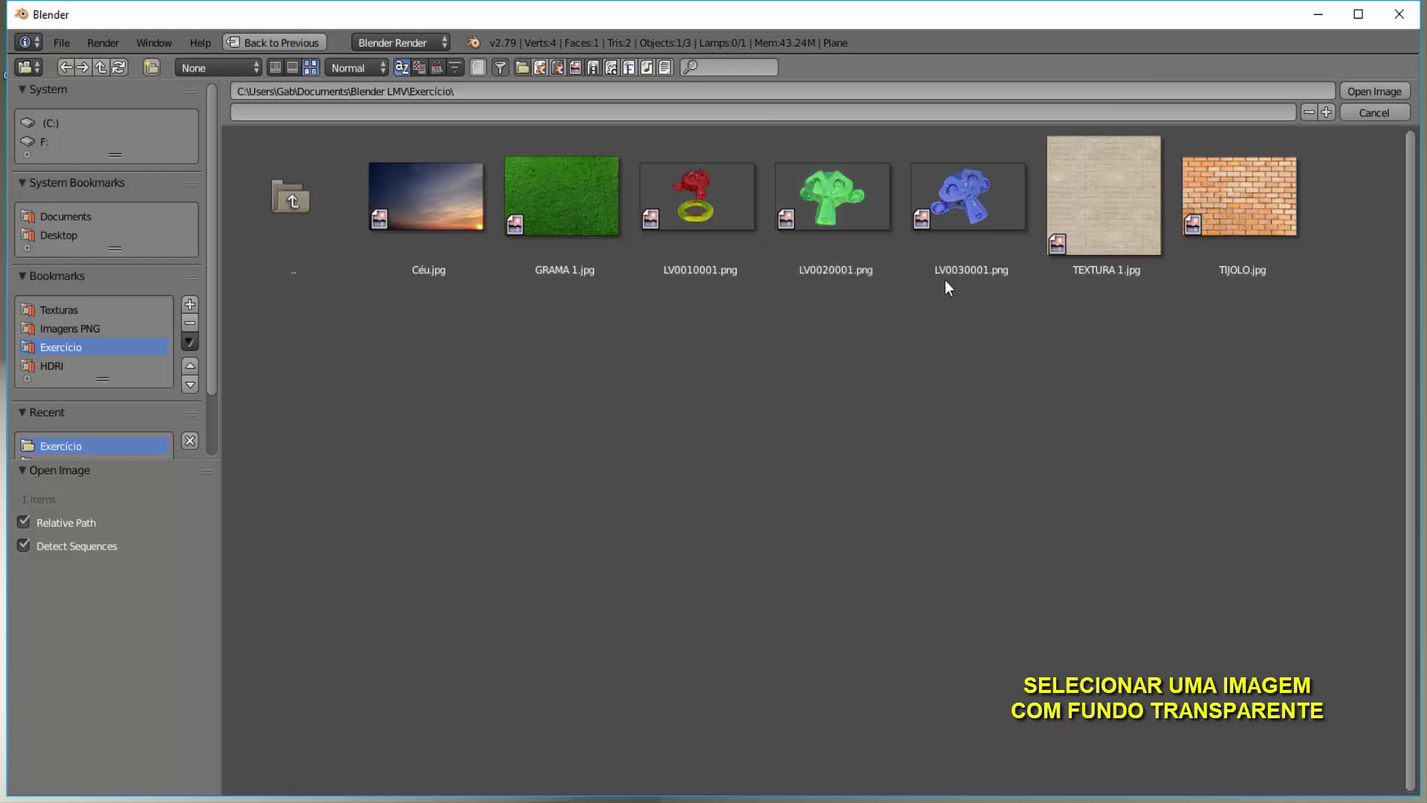
{"action": "left_click", "coordinate": [962, 191]}
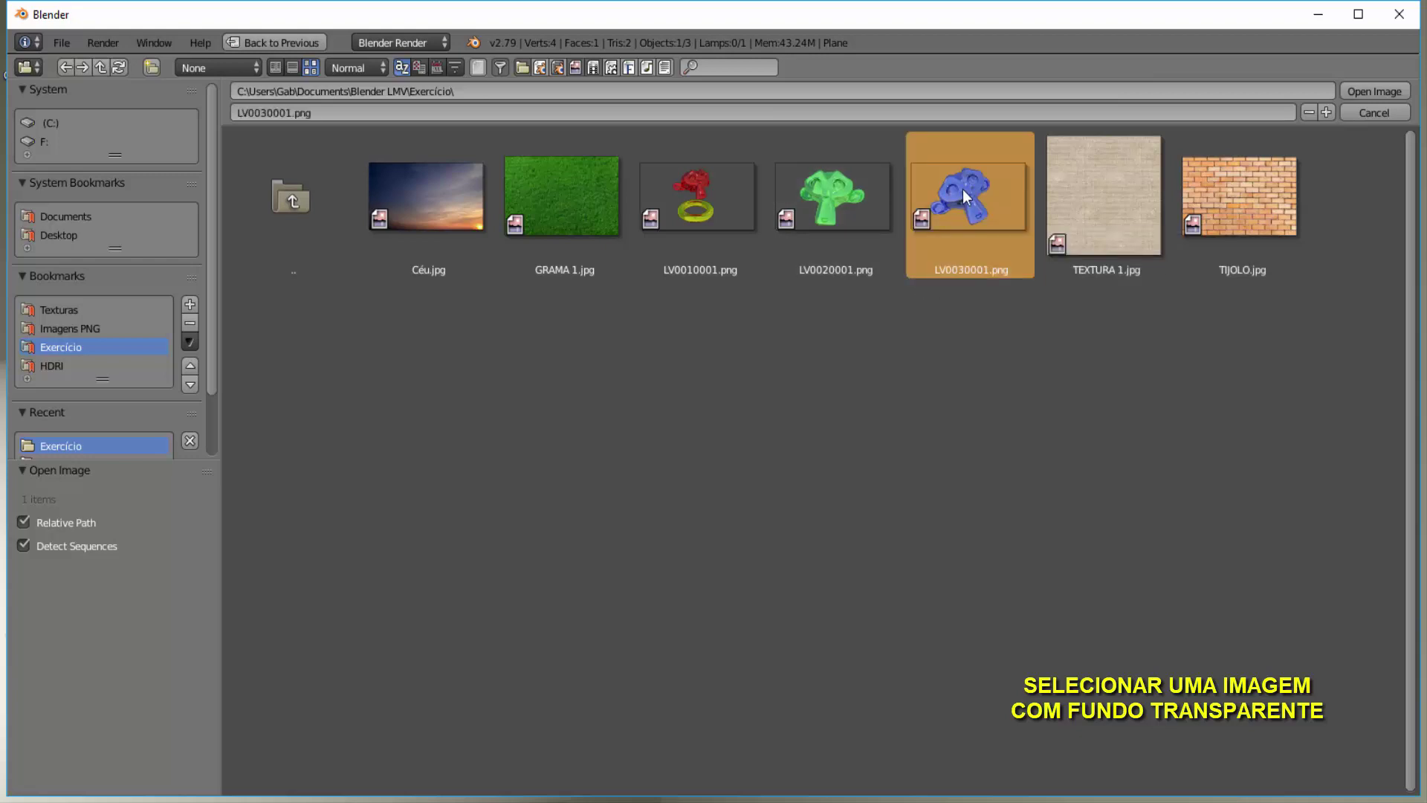
{"action": "left_click", "coordinate": [1374, 92]}
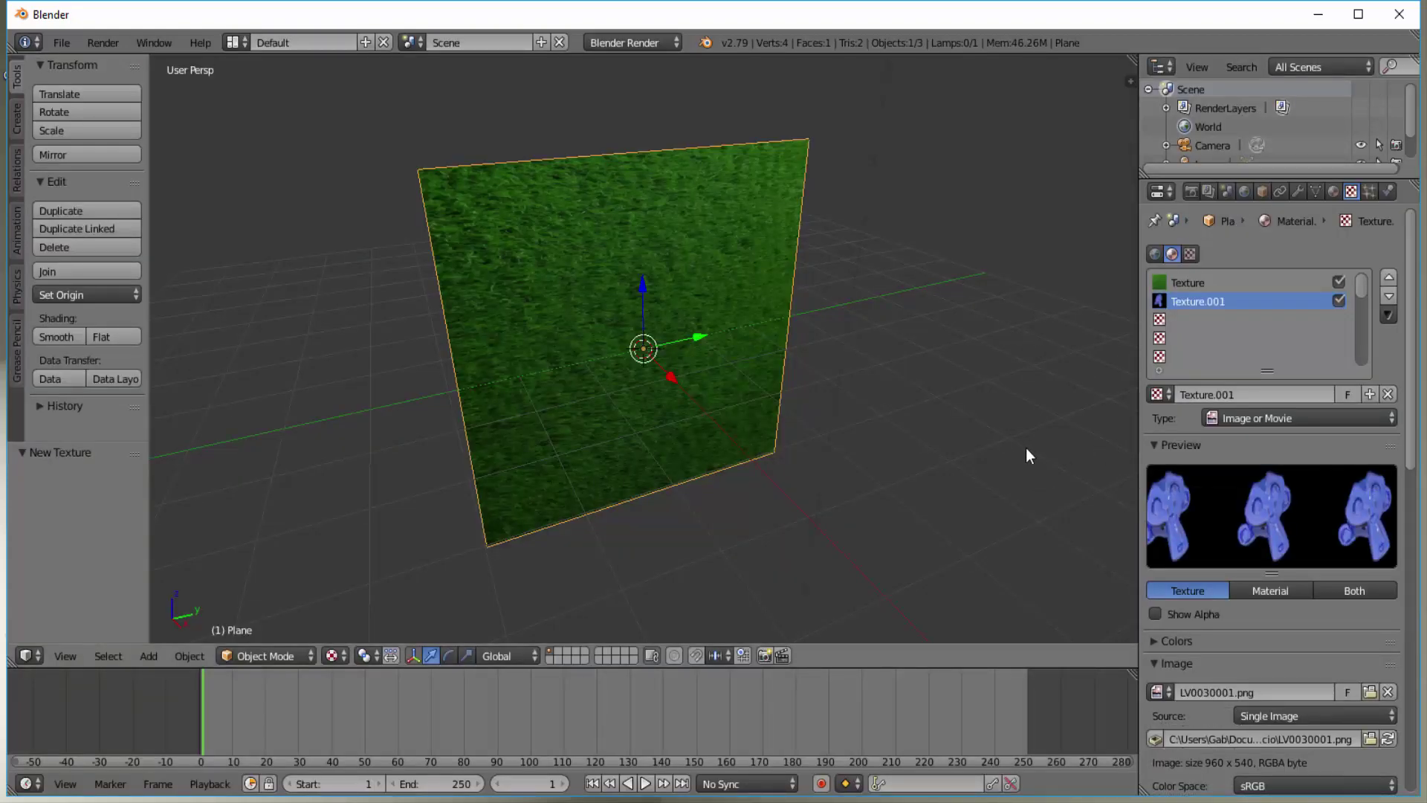
Render a still image to check how the two textures overlay on the plane, and return to the 3D view.
{"action": "scroll", "coordinate": [848, 433], "scroll_direction": "down", "scroll_amount": 2}
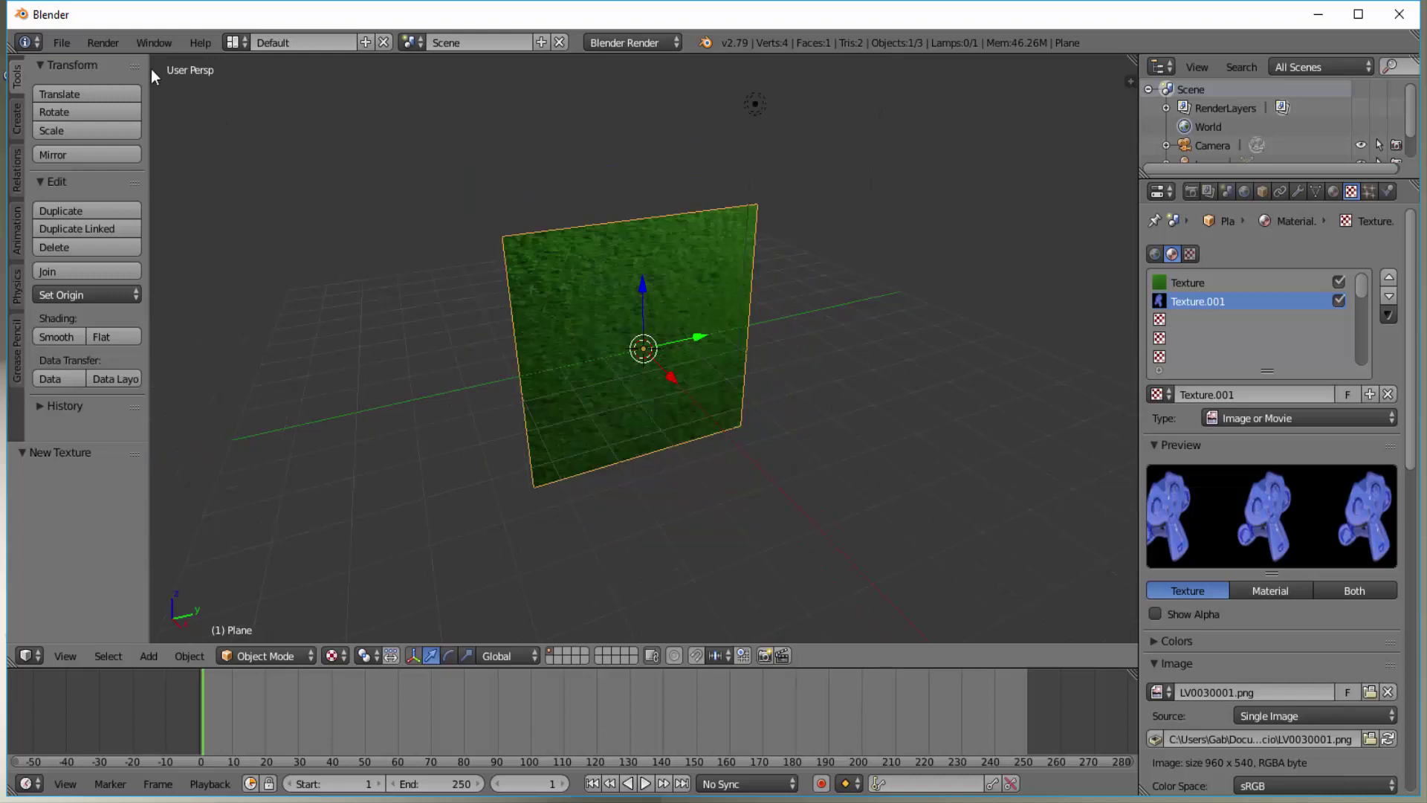
{"action": "left_click", "coordinate": [114, 42]}
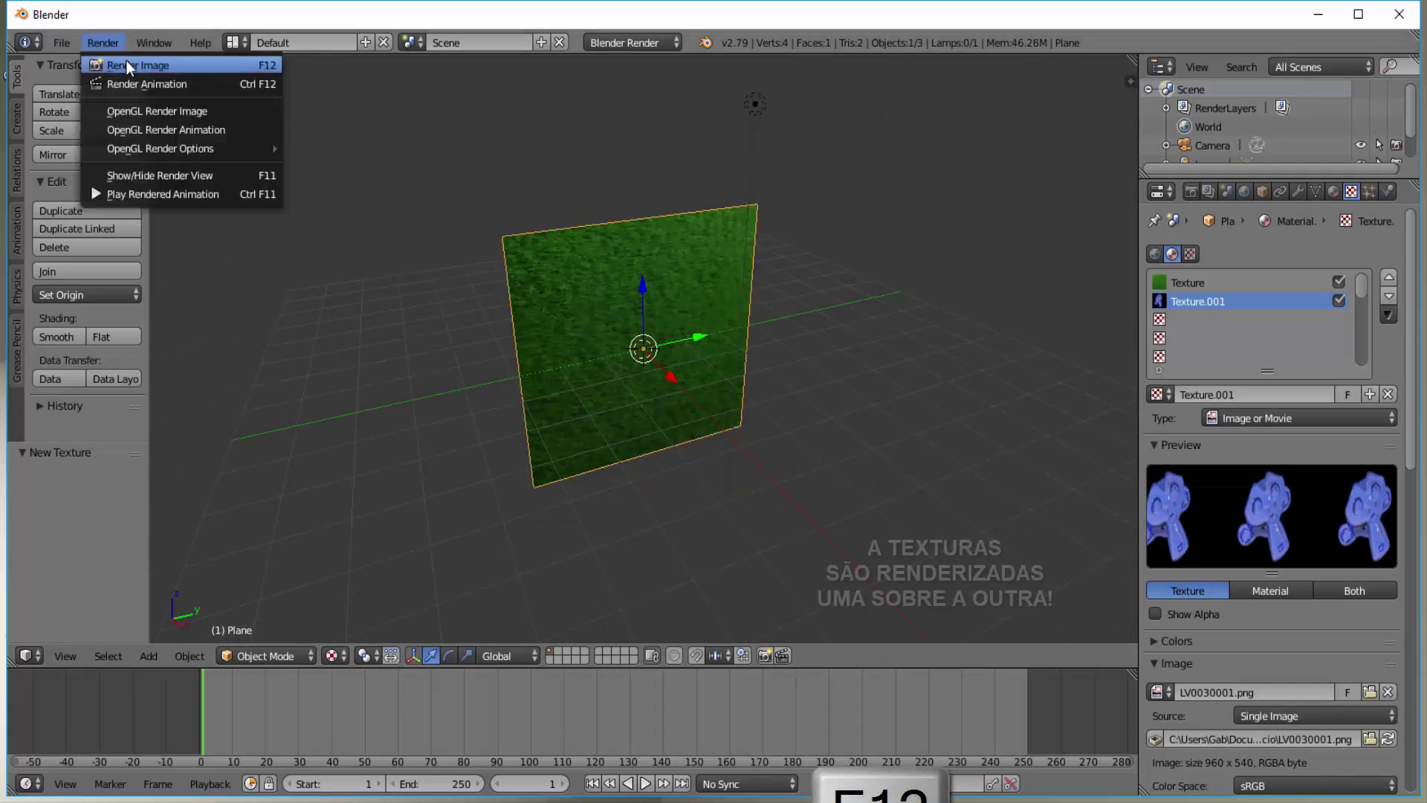
{"action": "left_click", "coordinate": [128, 66]}
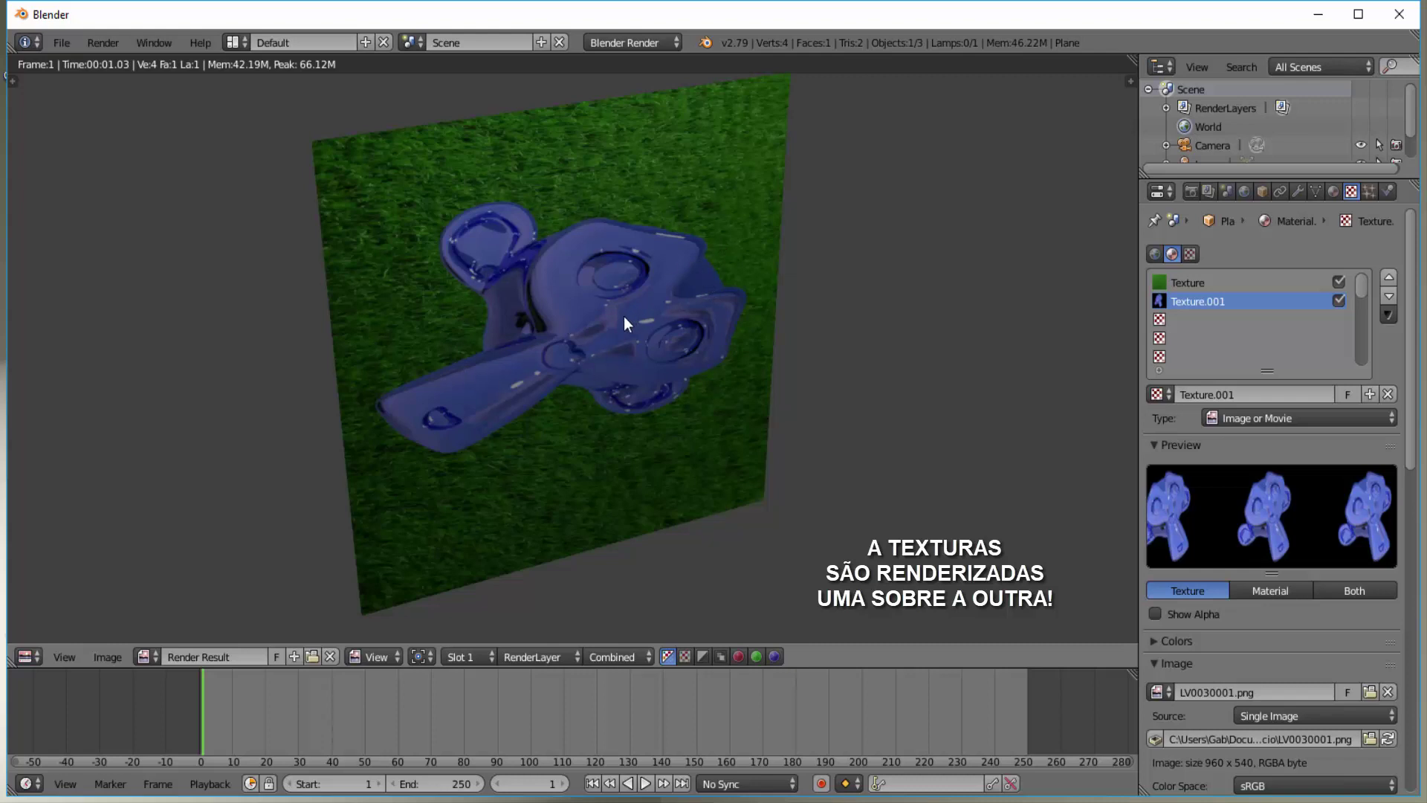
{"action": "key", "text": "Escape"}
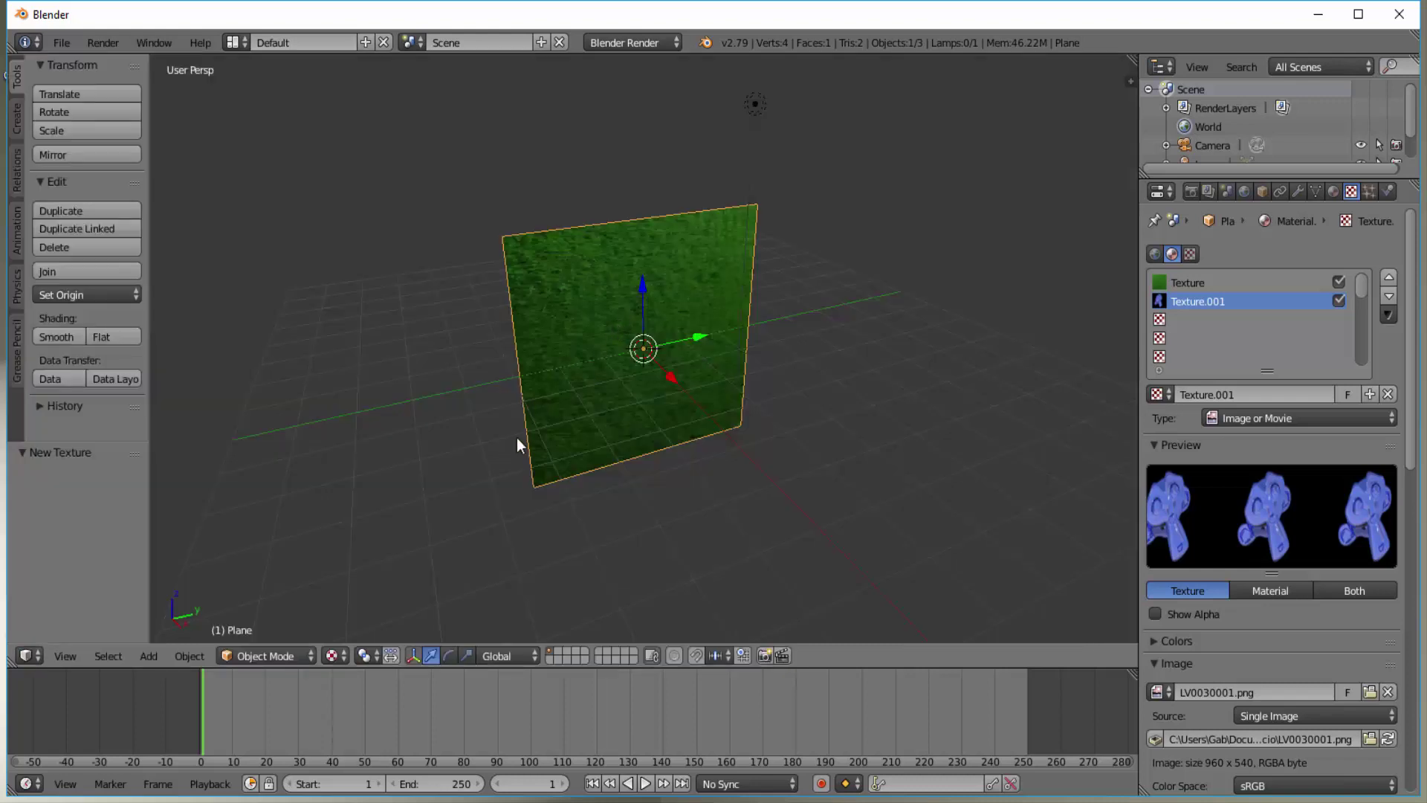
Set the 3D view's viewport shading to Material and rotate the plane about 90.3° around the global X axis.
{"action": "left_click", "coordinate": [335, 656]}
{"action": "left_click", "coordinate": [373, 553]}
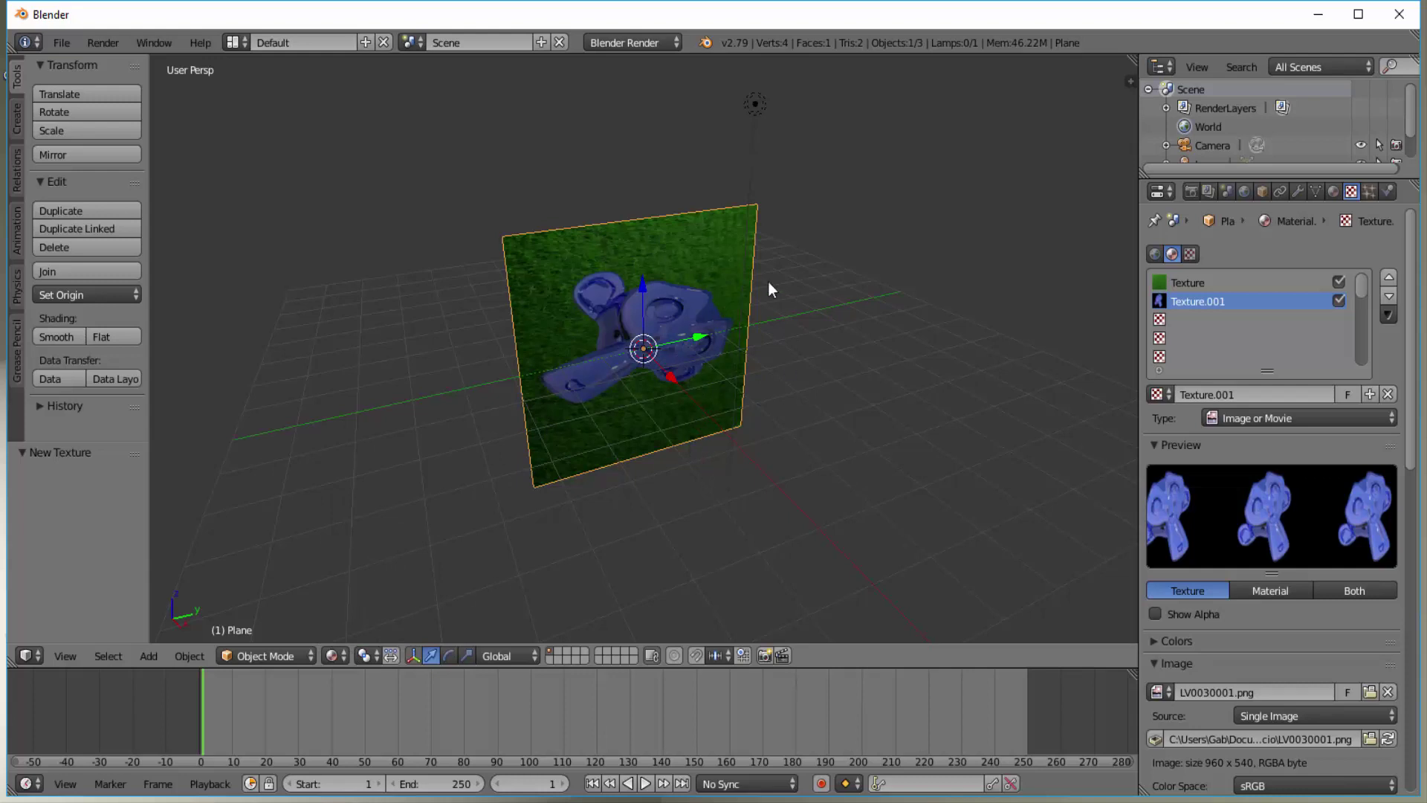
{"action": "key", "text": "r"}
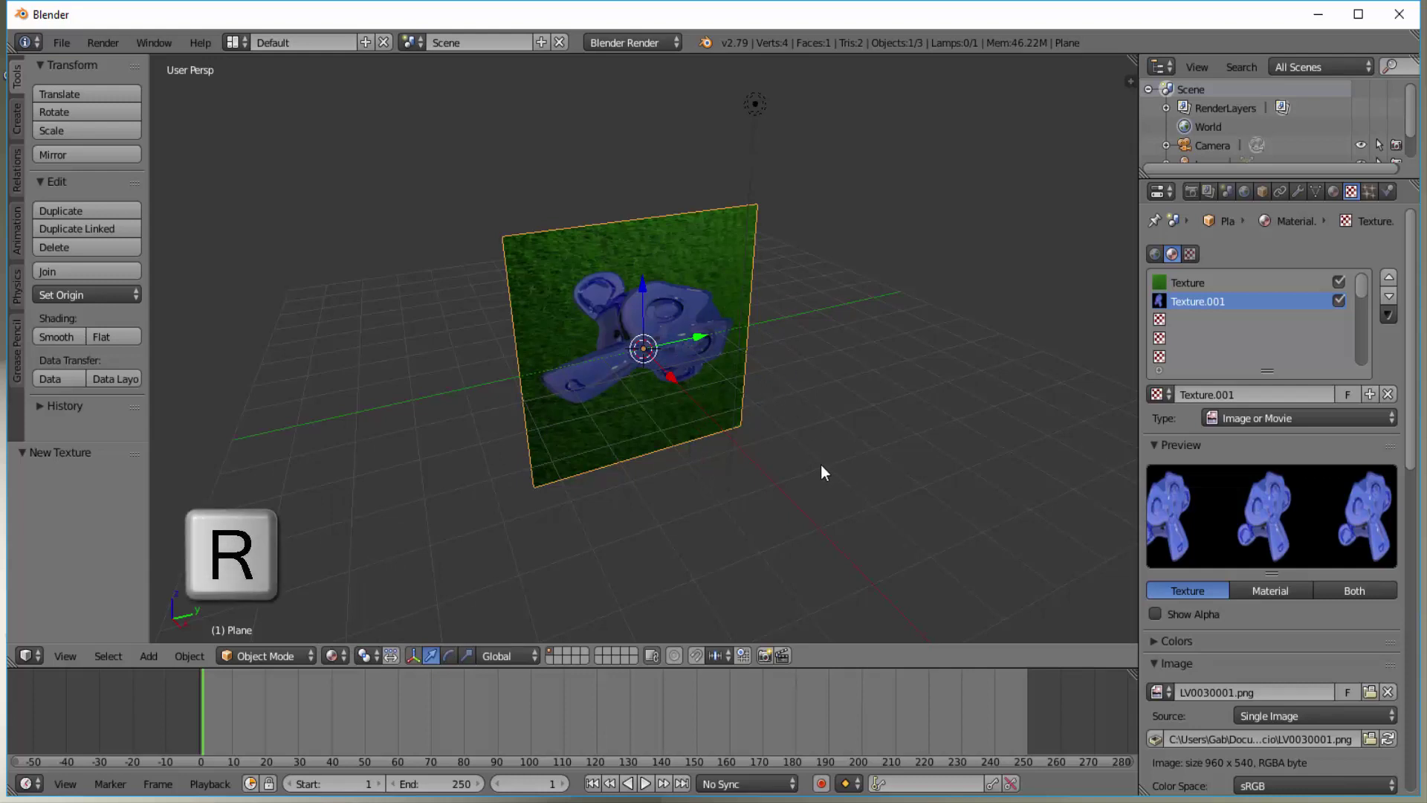
{"action": "key", "text": "x"}
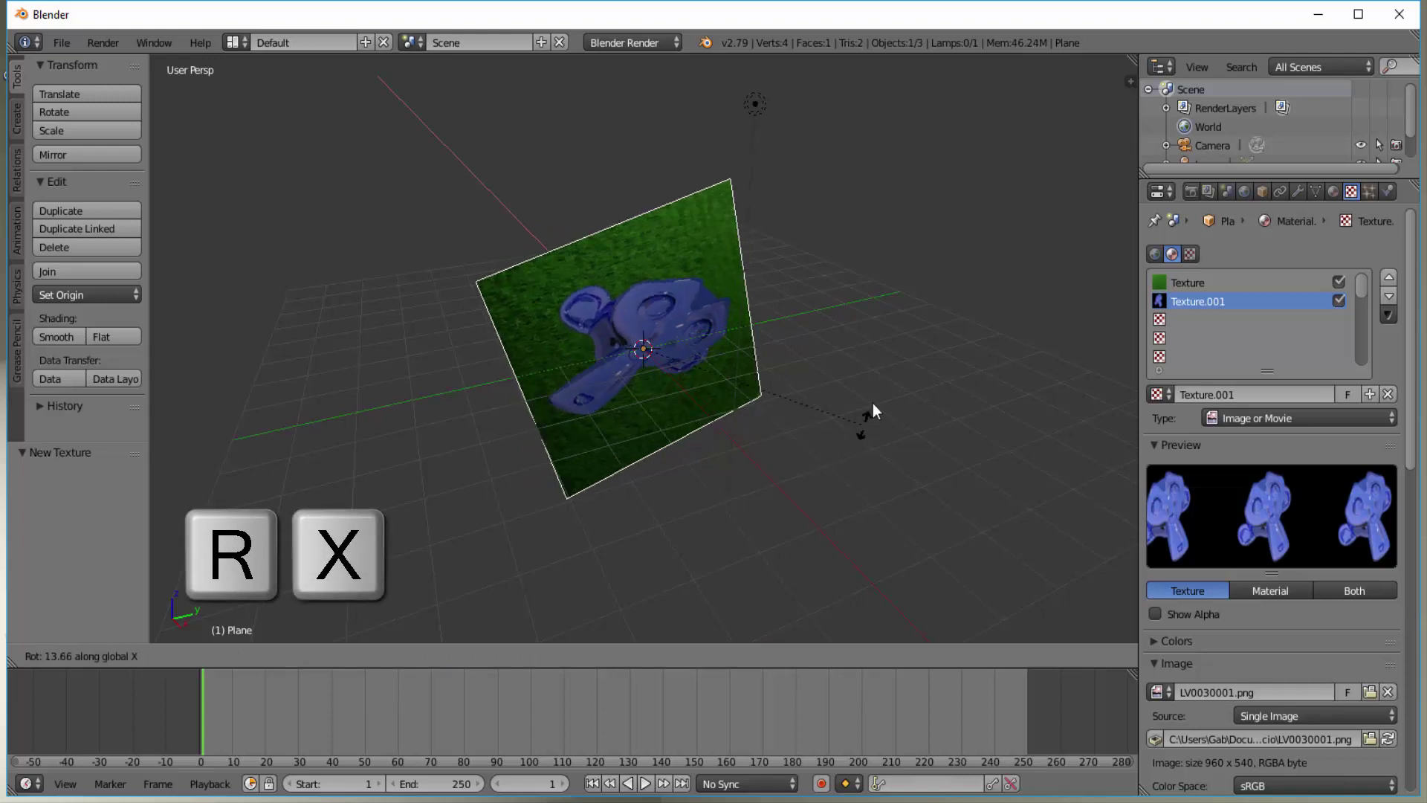
{"action": "left_click", "coordinate": [797, 91]}
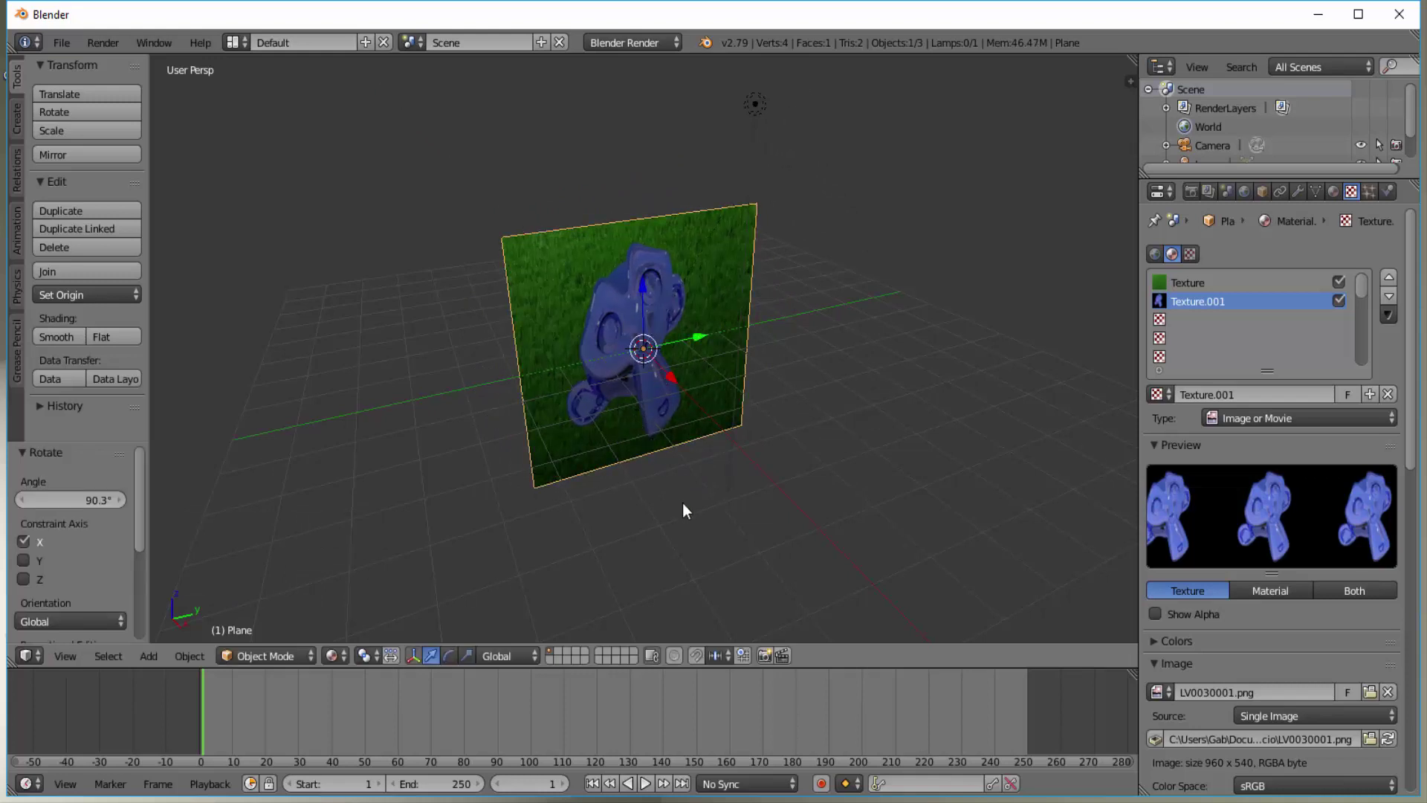
Set the X offset in the second texture's mapping to 0.2.
{"action": "middle_click_drag", "start_coordinate": [685, 503], "coordinate": [582, 415]}
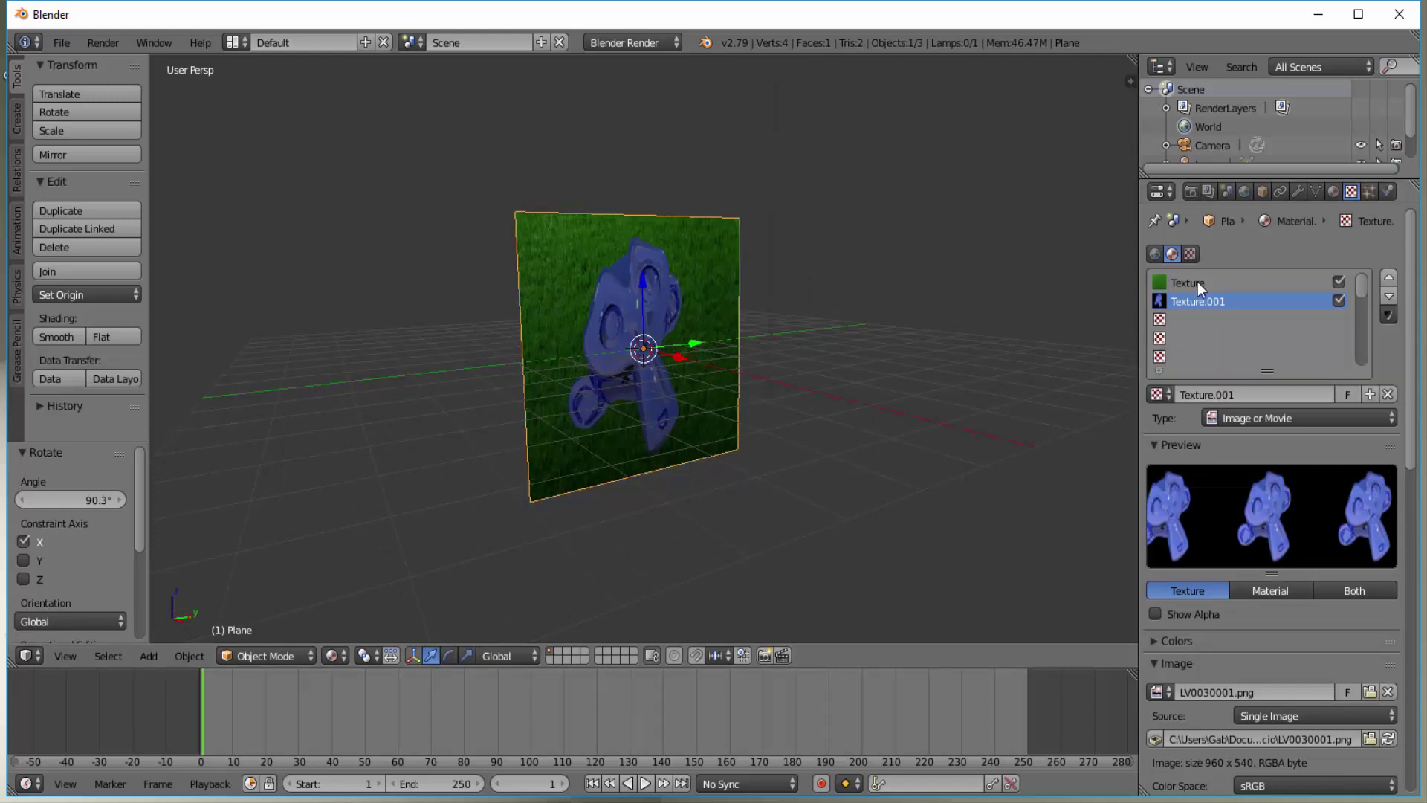
{"action": "middle_click_drag", "start_coordinate": [513, 386], "coordinate": [447, 348]}
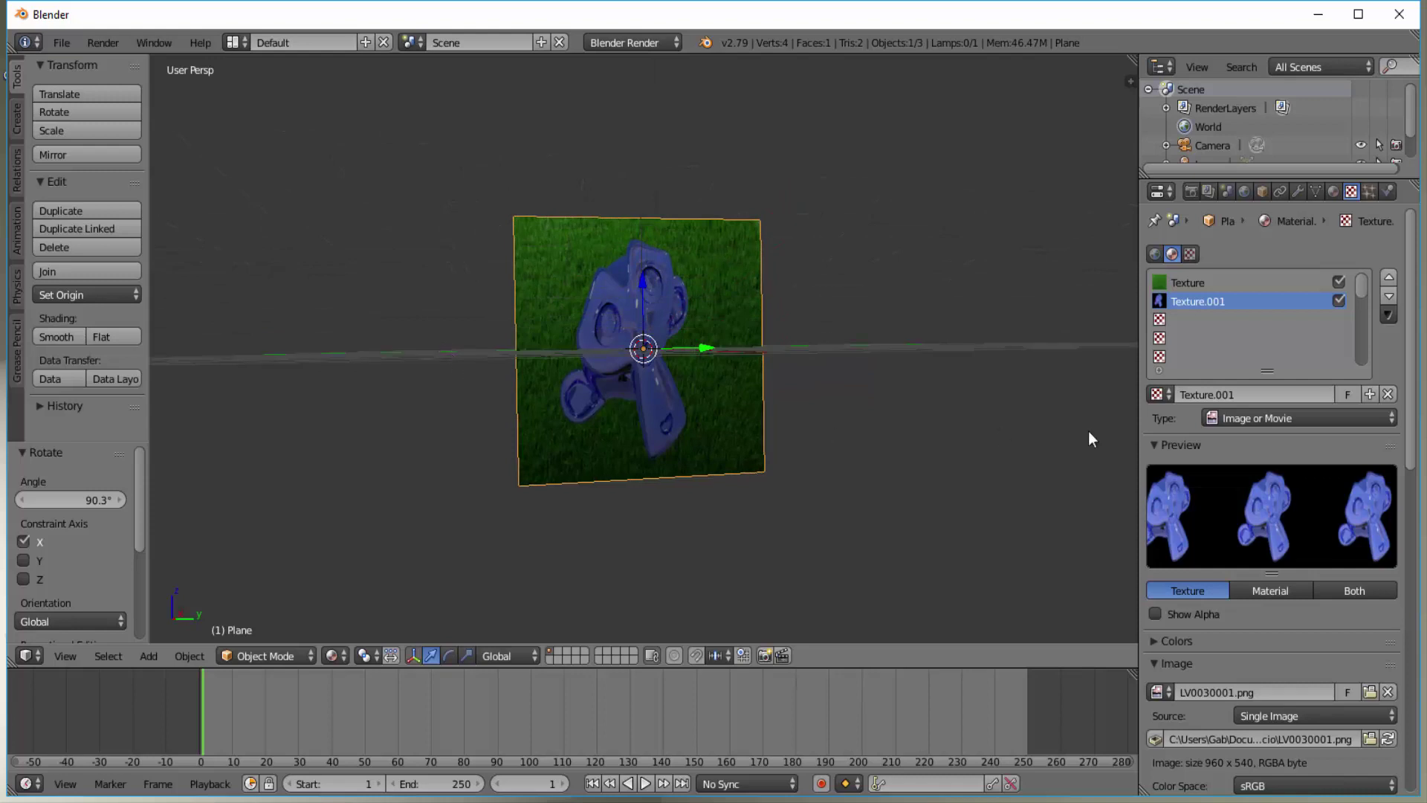
{"action": "left_click_drag", "start_coordinate": [1415, 355], "coordinate": [1418, 613]}
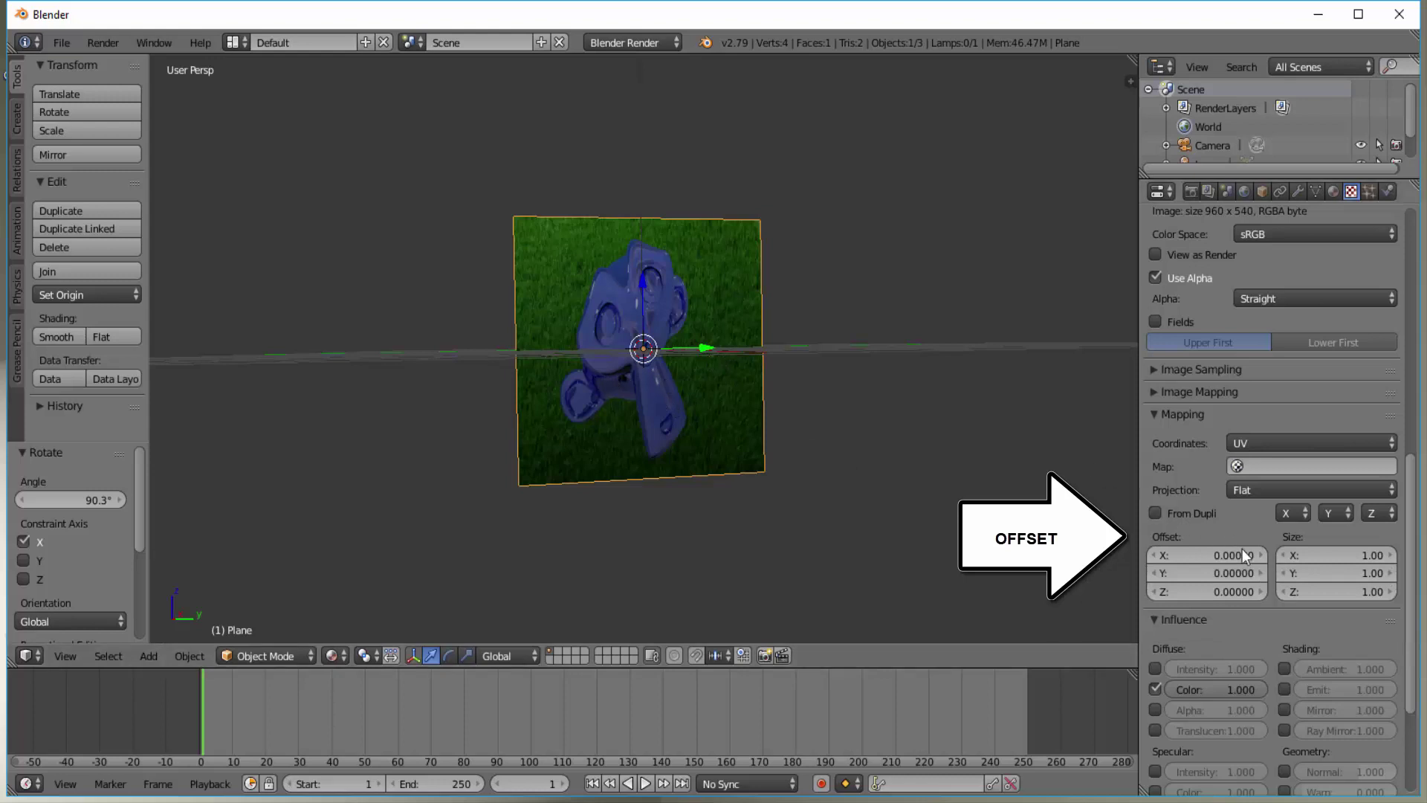
{"action": "left_click", "coordinate": [1259, 556]}
{"action": "left_click", "coordinate": [1259, 556]}
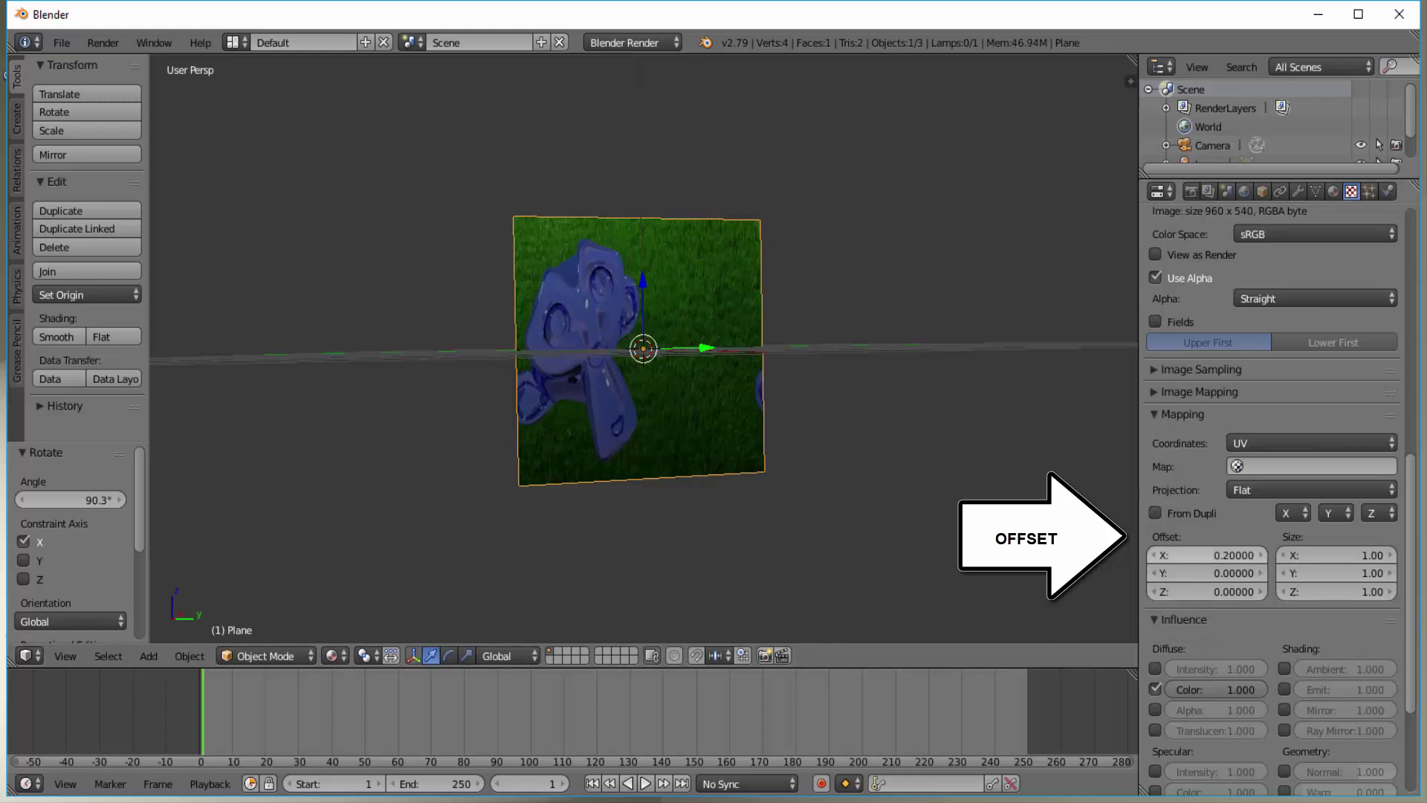
Set the second texture's X and Z mapping offsets to 0.1, and try a Y offset of 0.2 before resetting it to 0.
{"action": "left_click", "coordinate": [1154, 557]}
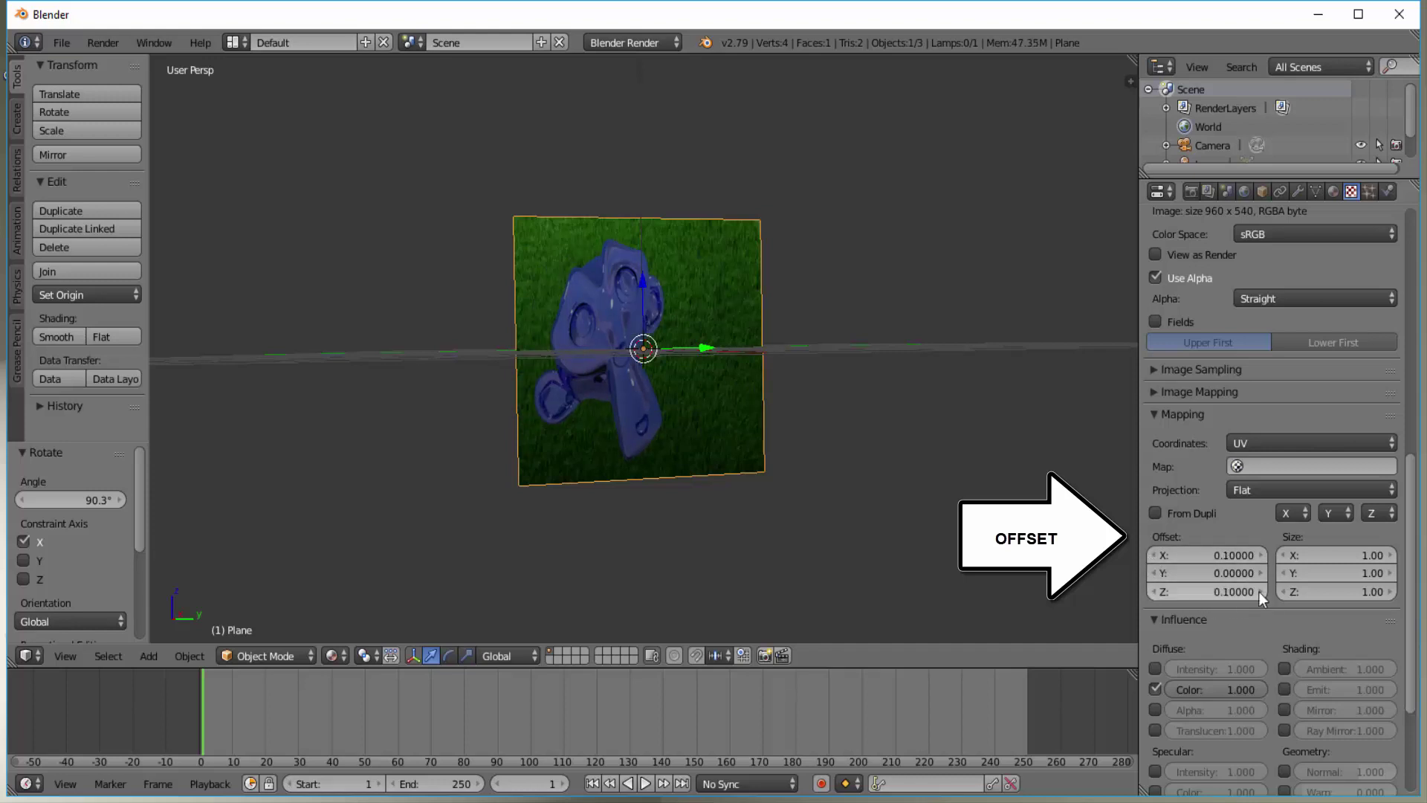
{"action": "left_click", "coordinate": [1261, 572]}
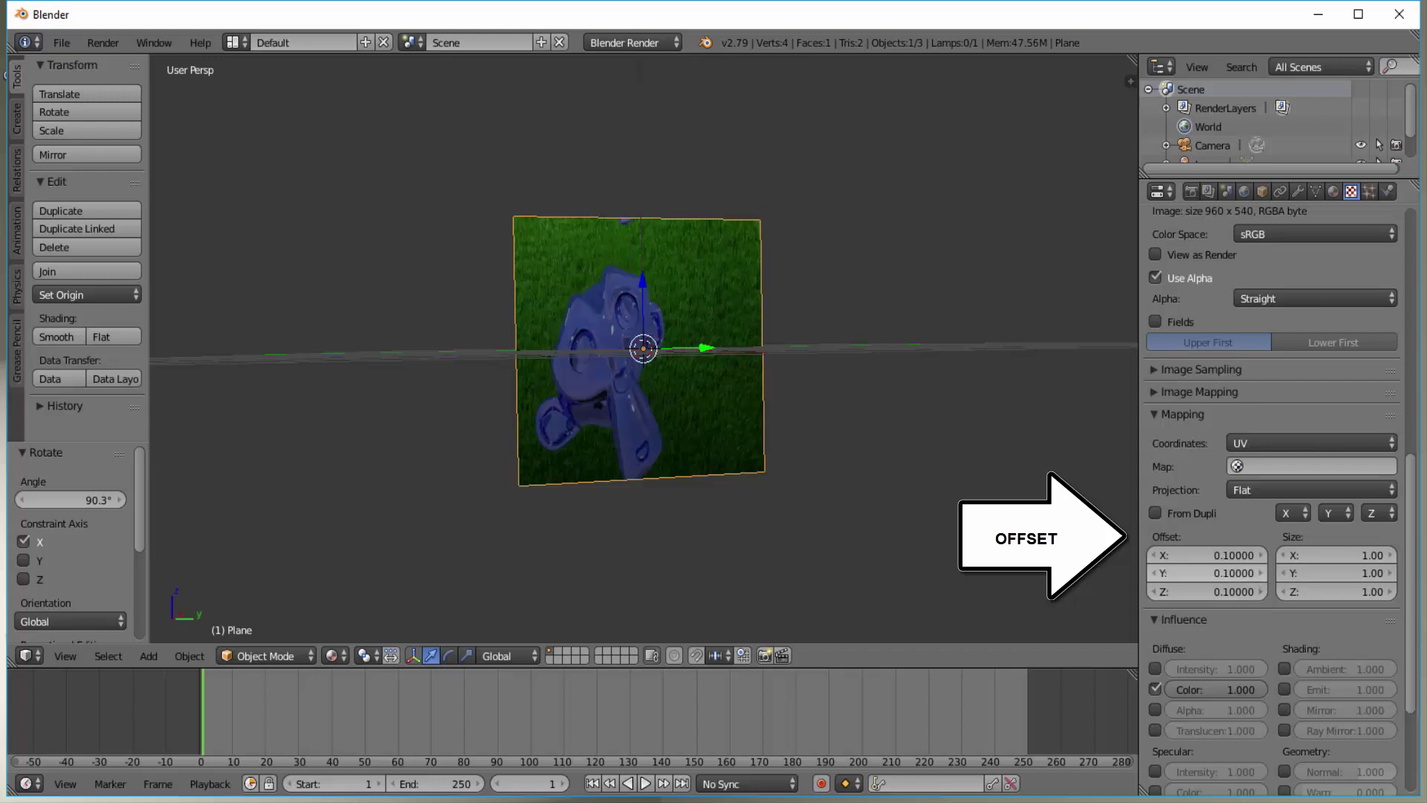
{"action": "left_click", "coordinate": [1261, 572]}
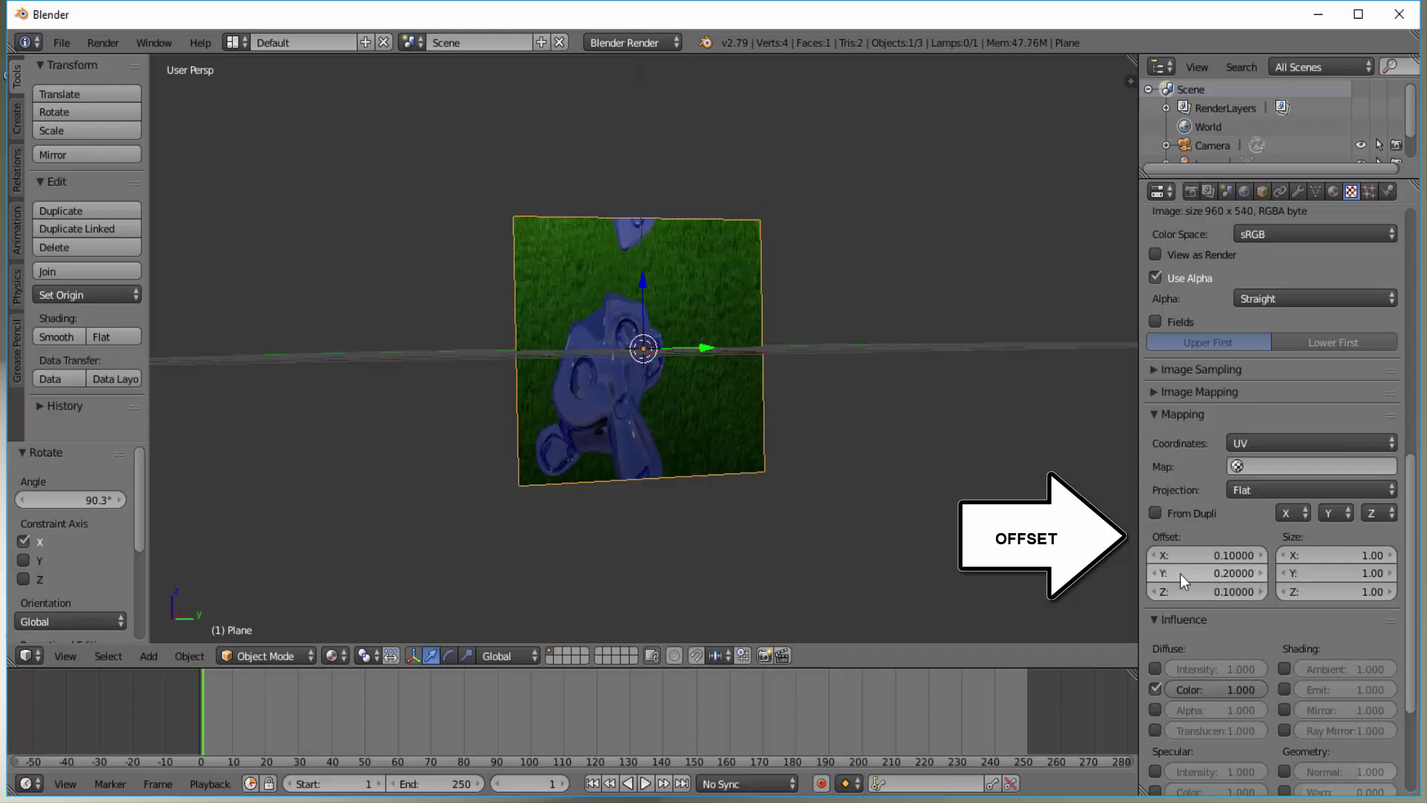
{"action": "left_click", "coordinate": [1155, 575]}
{"action": "left_click", "coordinate": [1156, 575]}
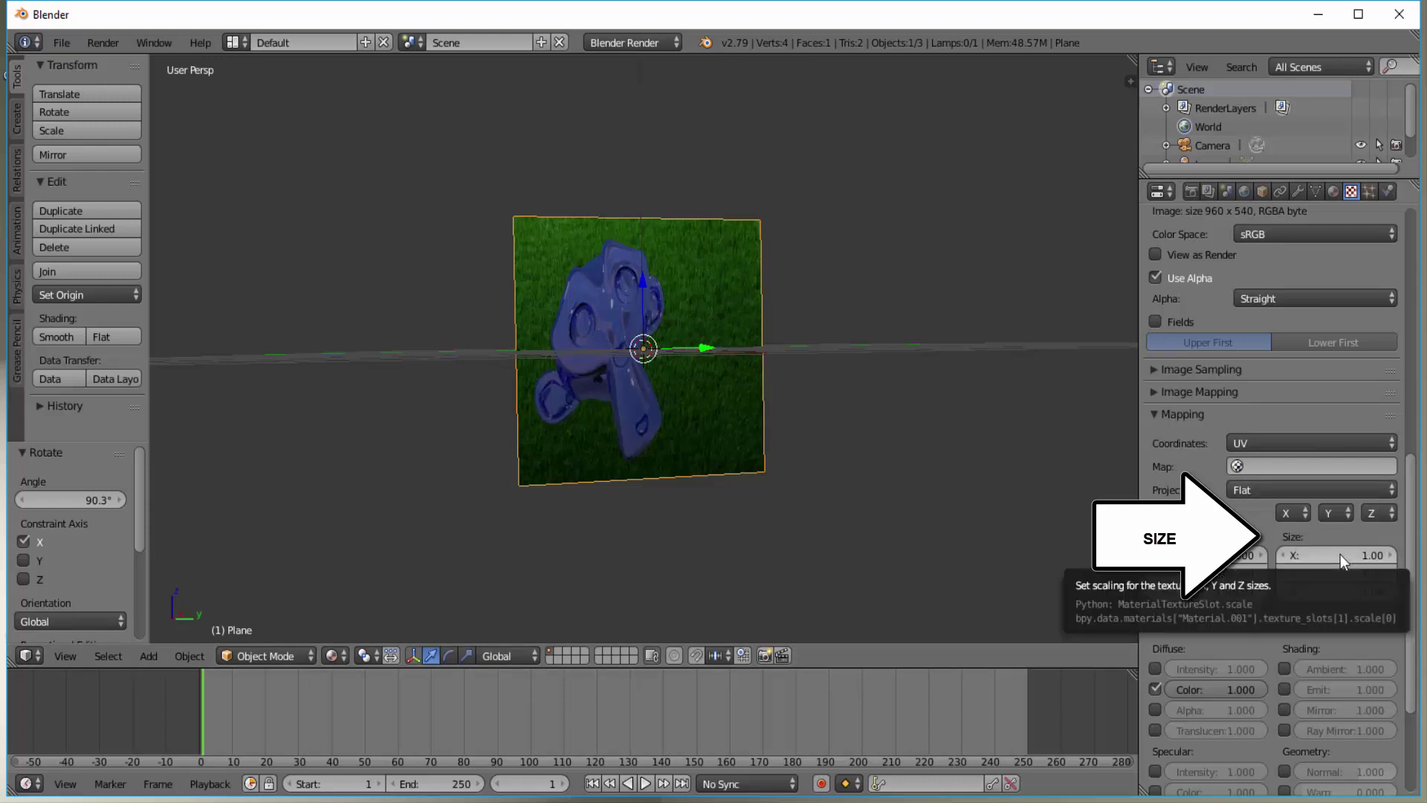
Set the second texture's mapping size to 2 on the X, Y and Z axes, and inspect the plane from another angle.
{"action": "left_click_drag", "start_coordinate": [1340, 554], "coordinate": [1340, 593]}
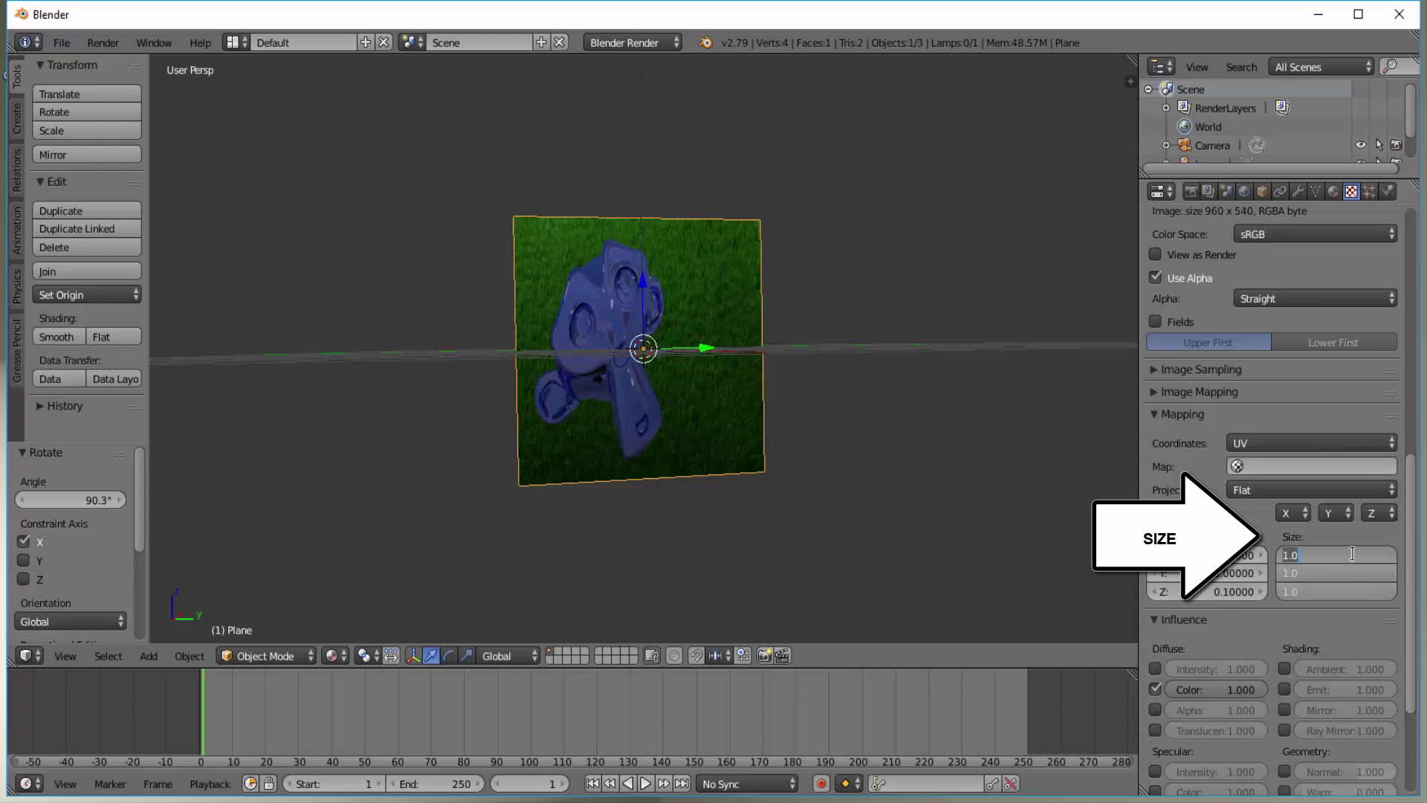
{"action": "type", "text": "2"}
{"action": "key", "text": "Return"}
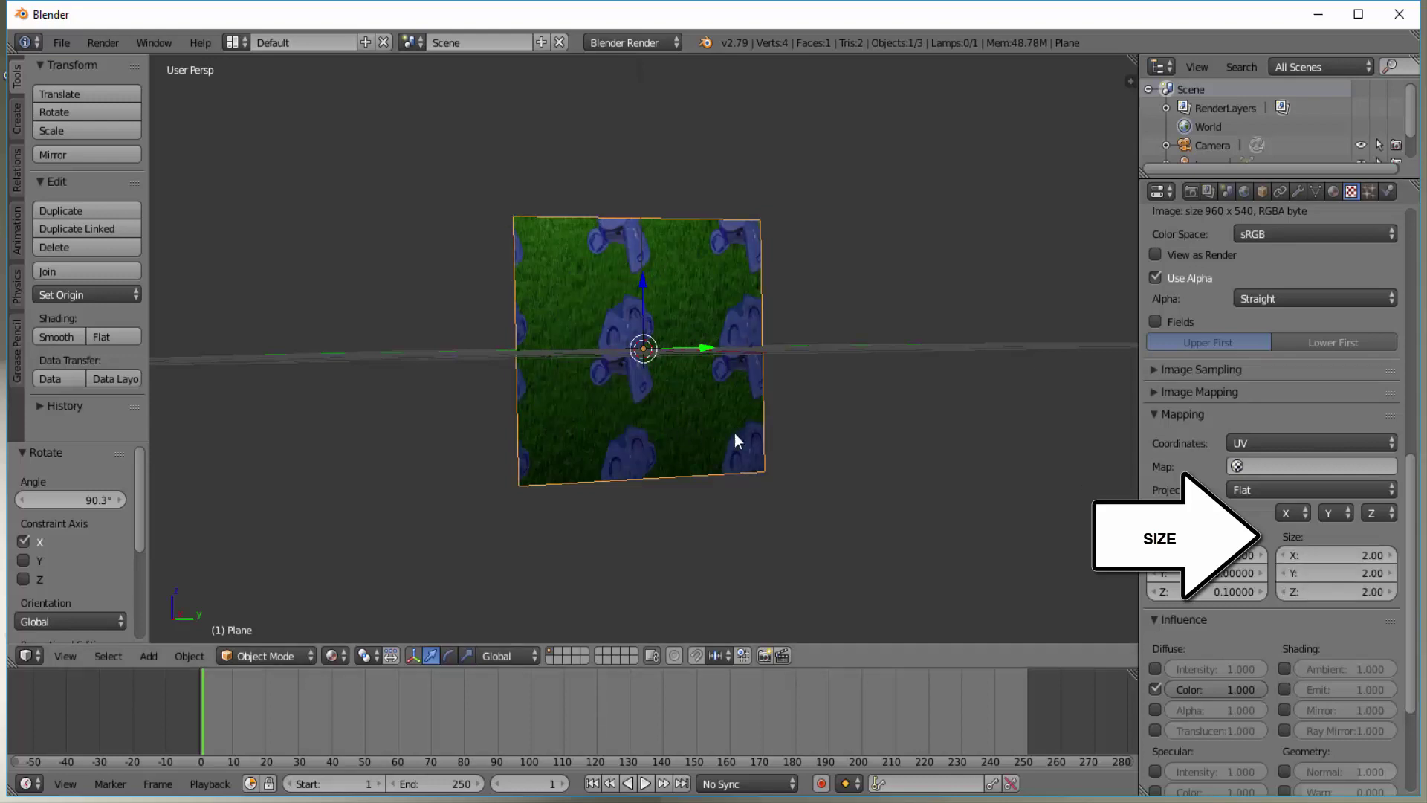
{"action": "middle_click_drag", "start_coordinate": [690, 423], "coordinate": [824, 352]}
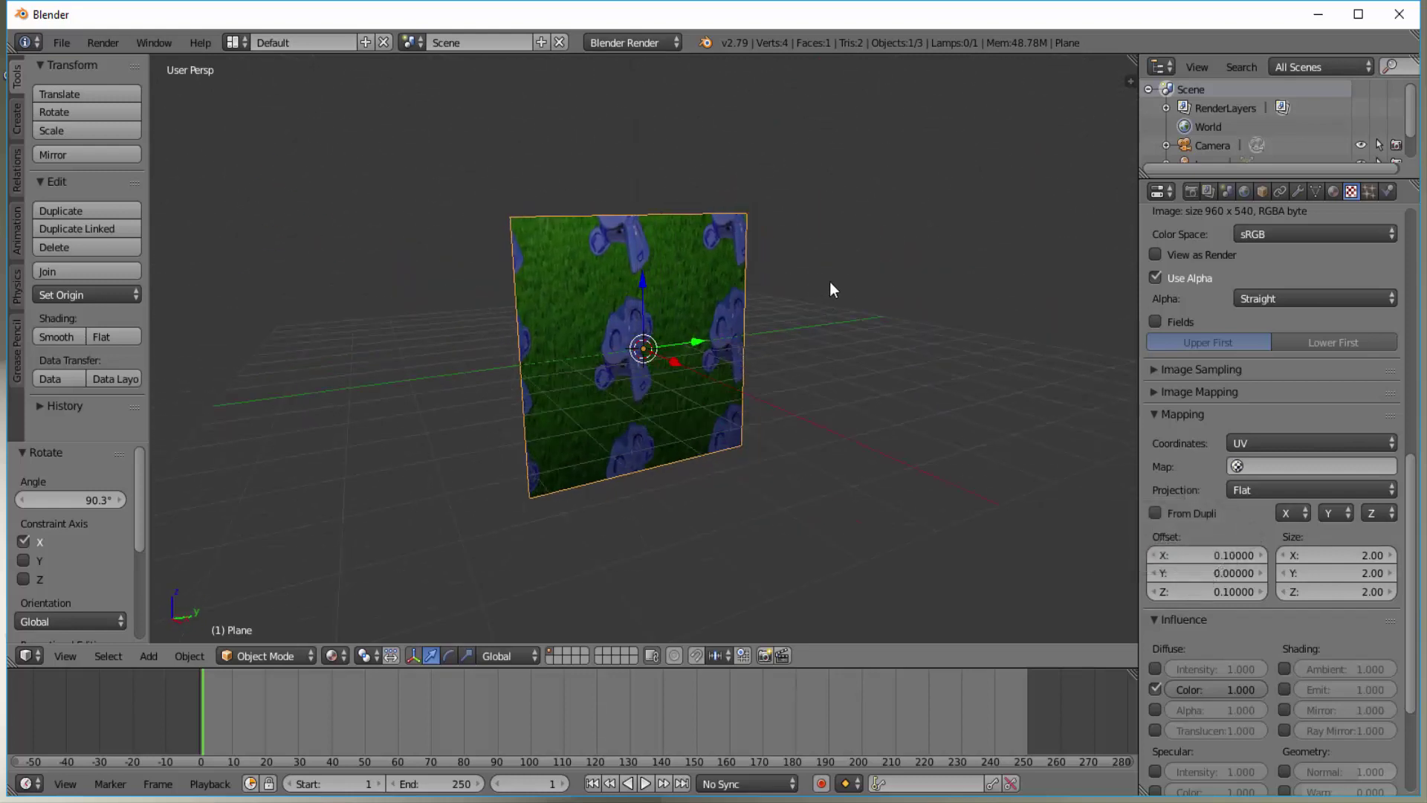